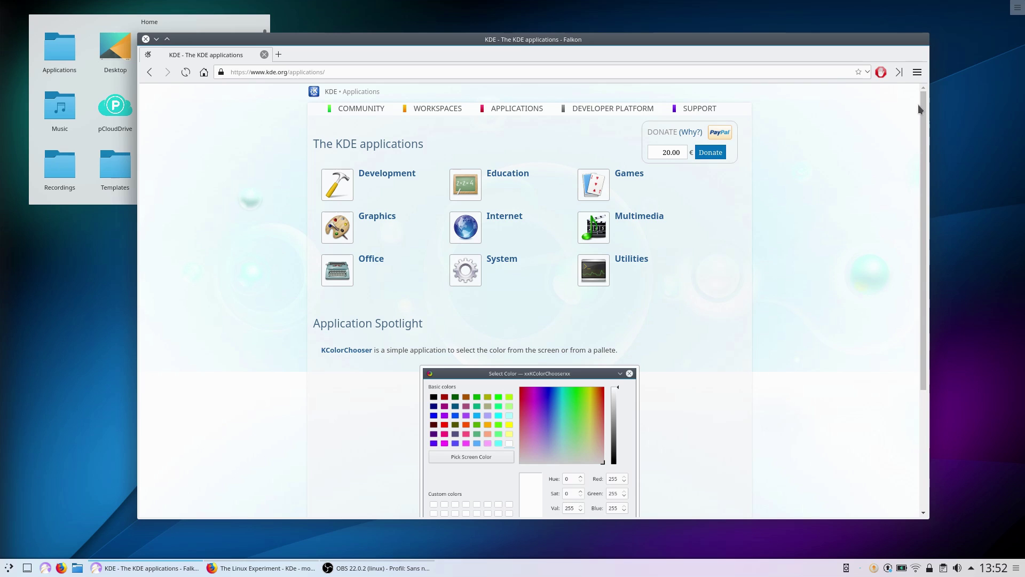
# - Scroll the kde.org/applications page in Falkon, then move on to the KDE Community home page
pyautogui.scroll(-1, 923, 118)
pyautogui.moveTo(932, 130)
pyautogui.mouseDown()
pyautogui.moveTo(940, 189)
pyautogui.moveTo(941, 130)
pyautogui.mouseUp()
pyautogui.scroll(1, 840, 183)
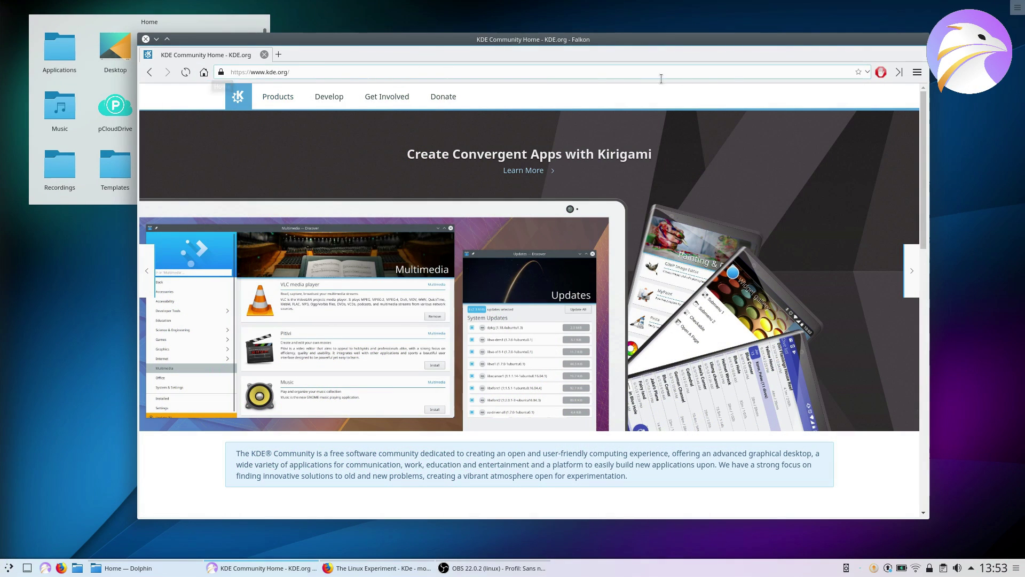
# - In Falkon Preferences, apply the Linux, Mac and Windows browser themes one after another
pyautogui.click(918, 72)
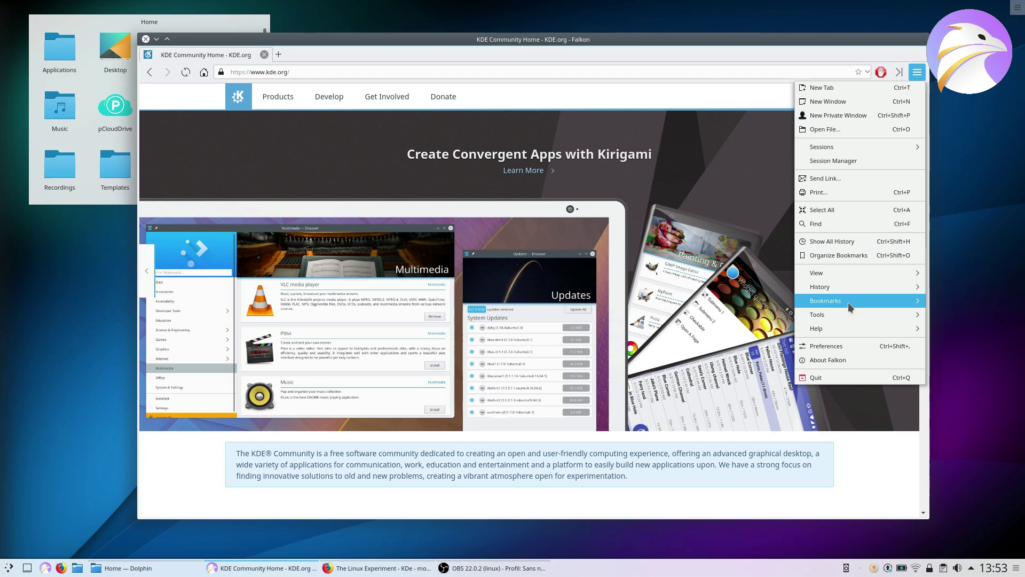
pyautogui.click(843, 346)
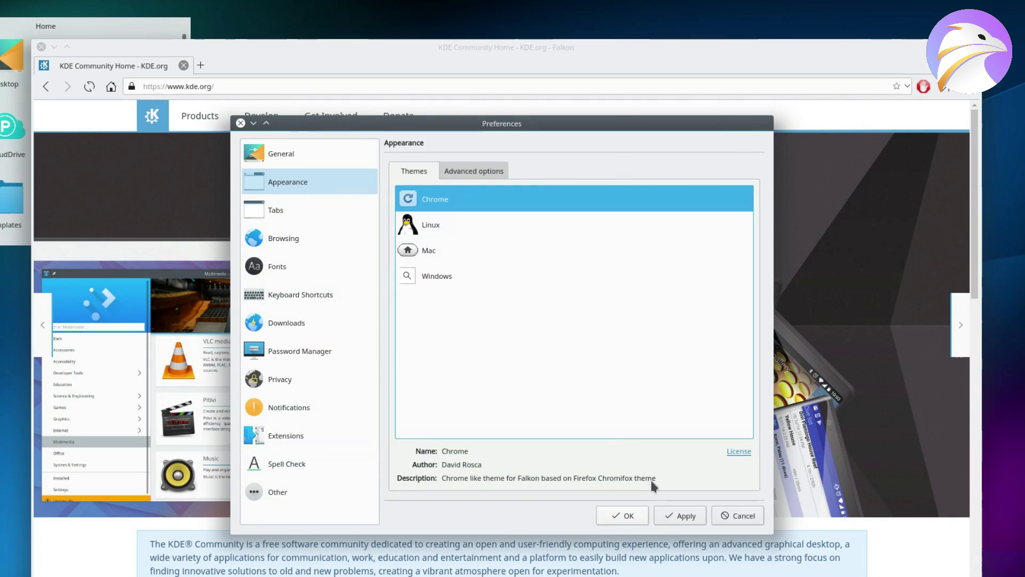
pyautogui.click(428, 224)
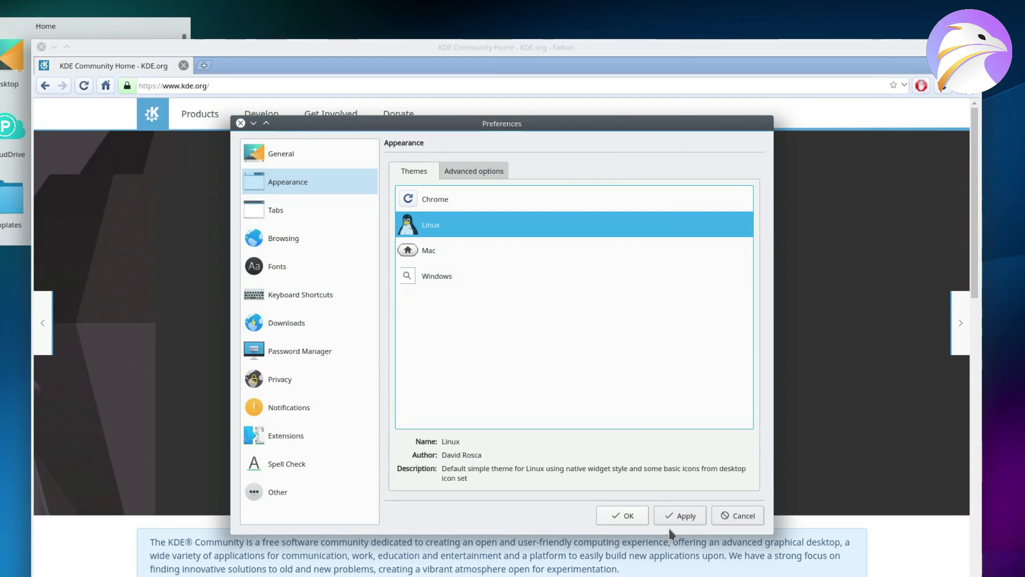
pyautogui.click(680, 516)
pyautogui.click(539, 250)
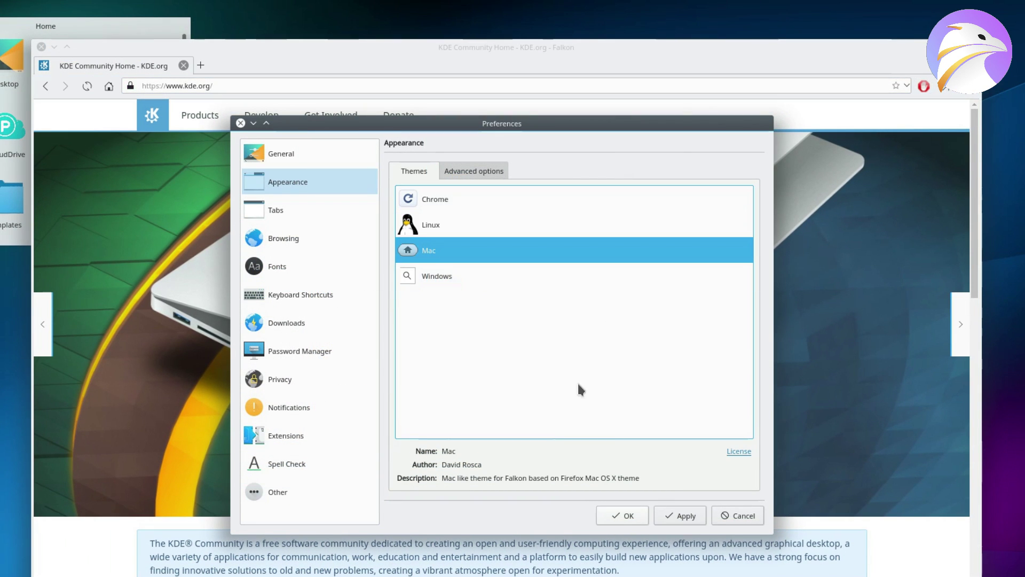
pyautogui.click(675, 515)
pyautogui.click(496, 276)
pyautogui.click(688, 519)
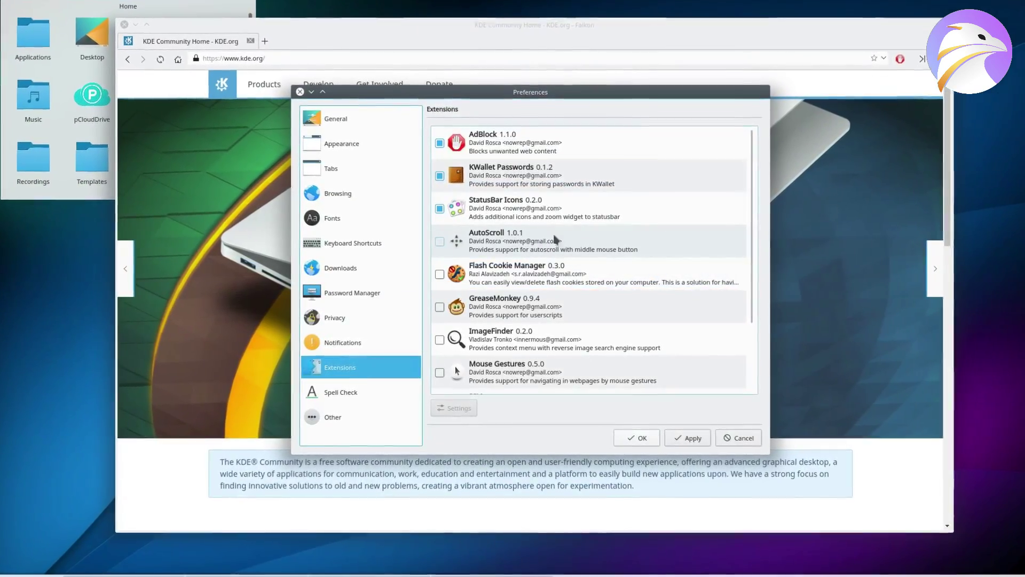
# - Scroll the Extensions list and tick Vertical Tabs
pyautogui.scroll(-2, 581, 256)
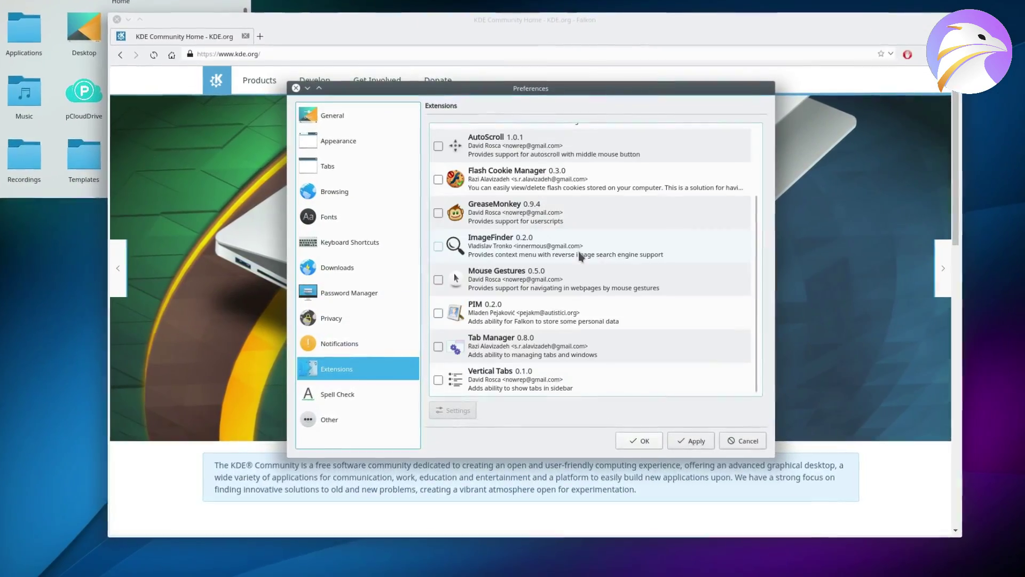
pyautogui.click(438, 380)
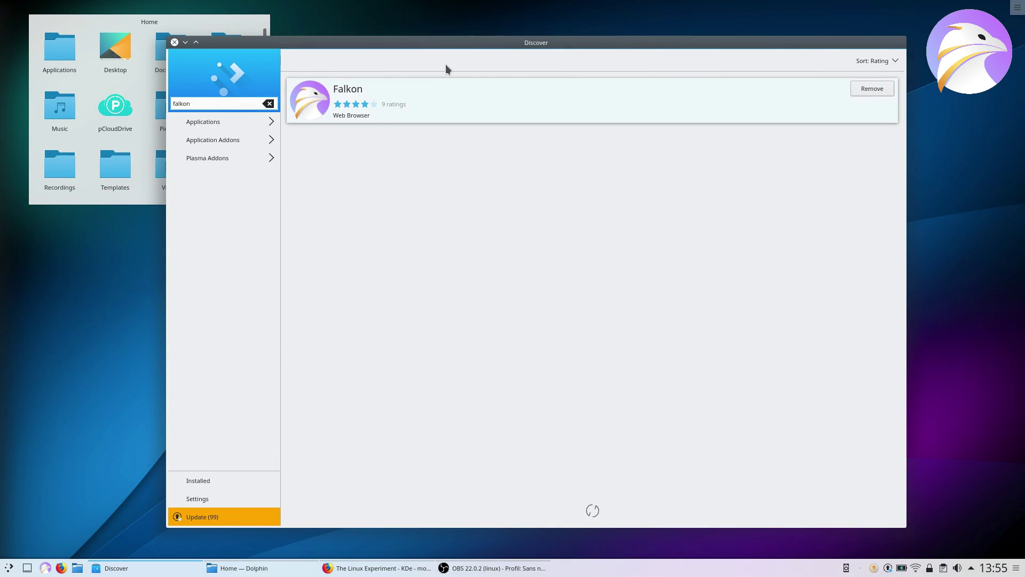
# - Open the Falkon result in Discover, enlarge its screenshot, then close the enlarged view
pyautogui.click(546, 89)
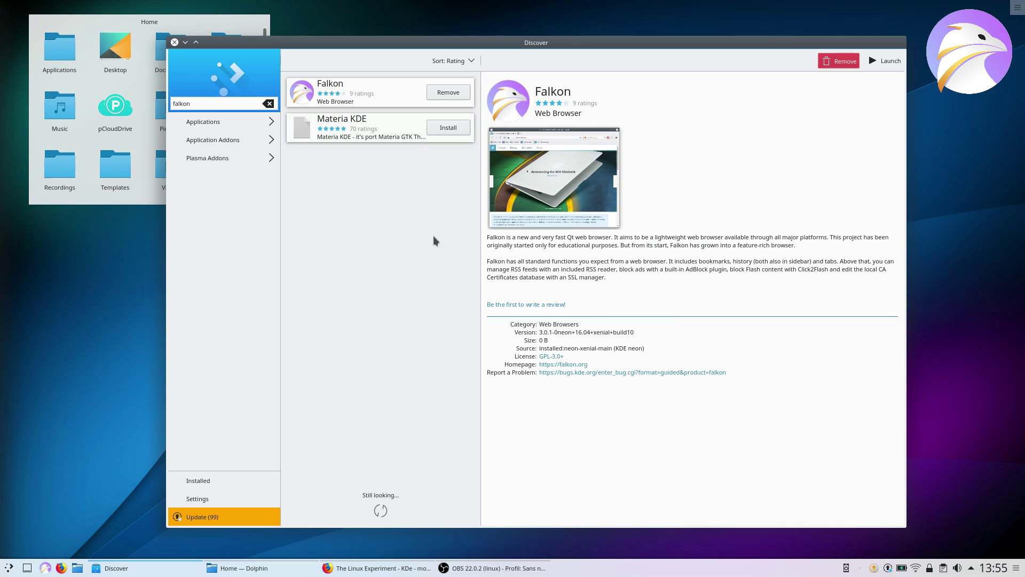
pyautogui.click(573, 193)
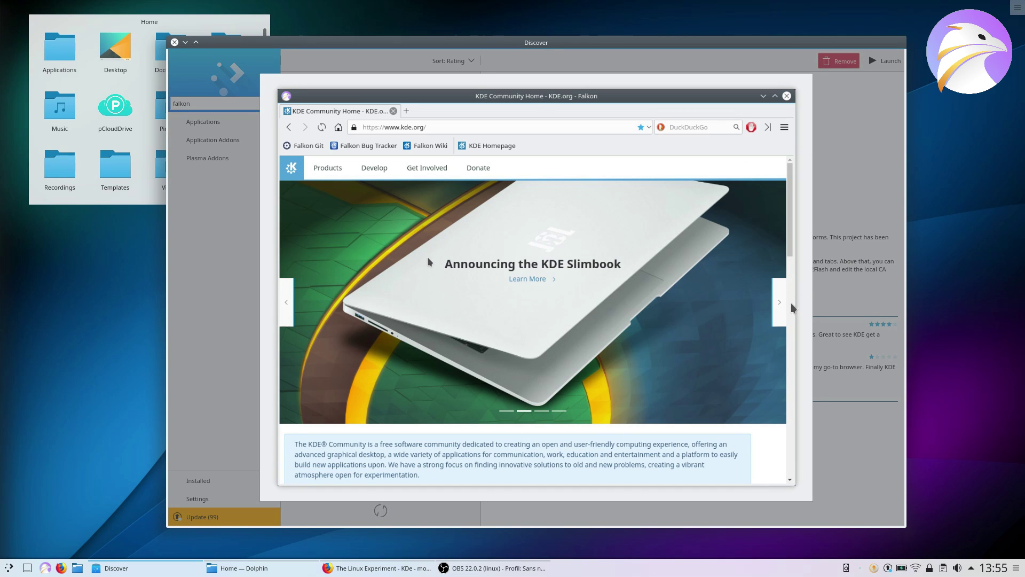
pyautogui.click(836, 254)
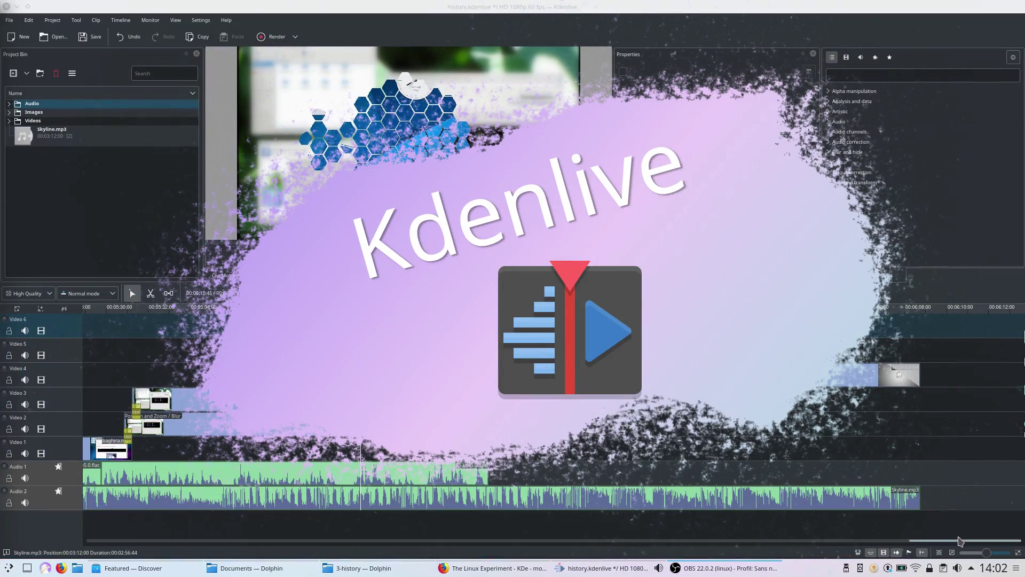
# - Fit the whole project into the timeline and drag the playhead back to 00:02:45:51
pyautogui.moveTo(959, 541); pyautogui.dragTo(128, 575)
pyautogui.click(952, 553)
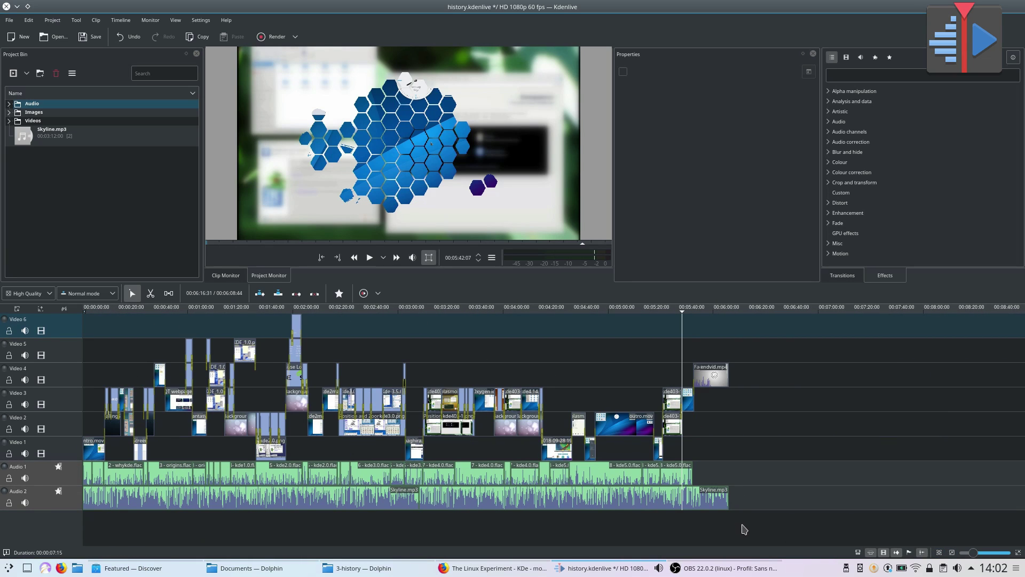
pyautogui.moveTo(457, 313); pyautogui.dragTo(374, 318)
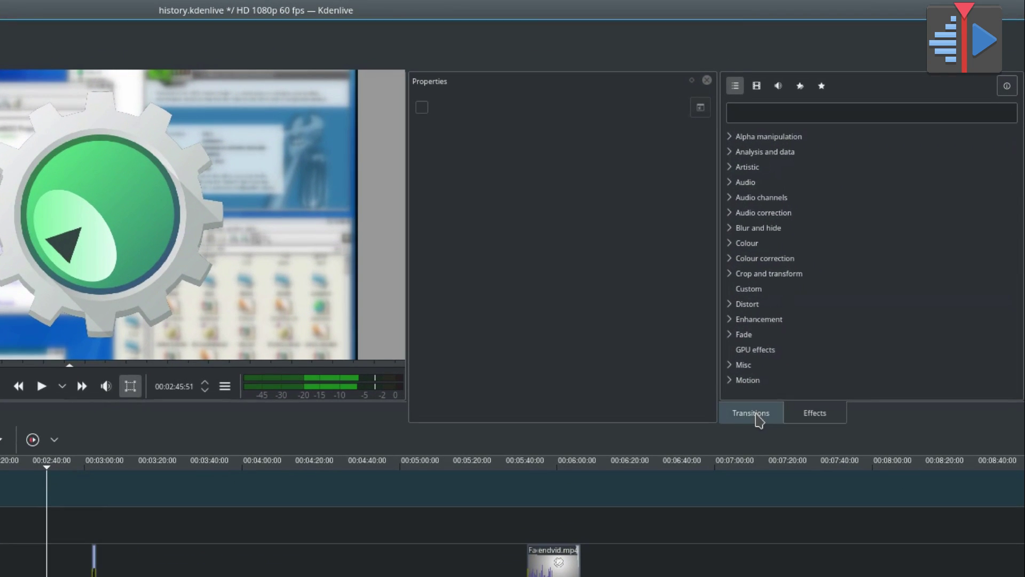
# - Browse through the list of available transitions
pyautogui.click(842, 275)
pyautogui.scroll(-8, 791, 184)
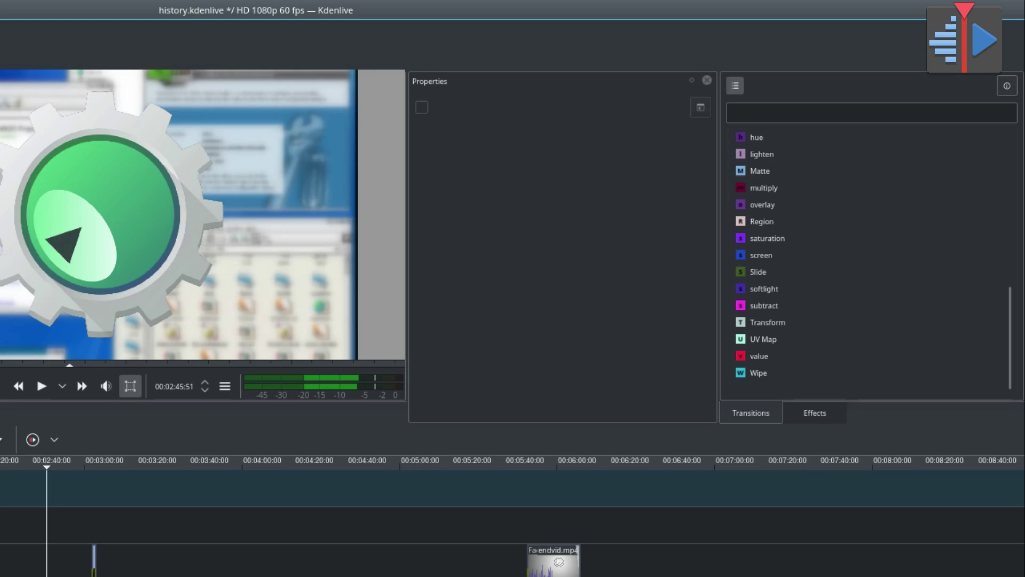
pyautogui.scroll(8, 775, 330)
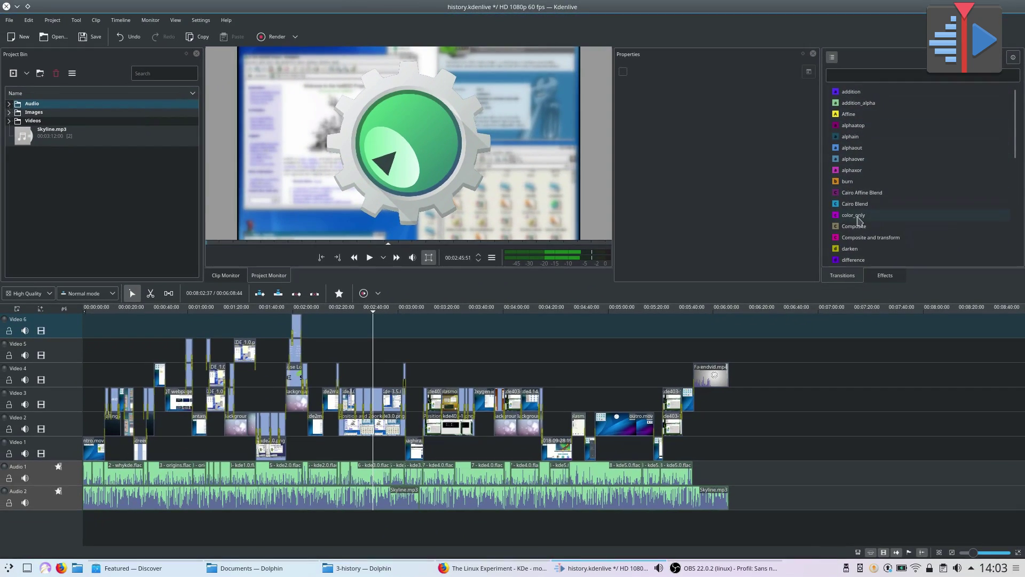
pyautogui.scroll(-1, 886, 259)
# - Return to the Effects list and expand the Audio and Images folders in the Project Bin
pyautogui.click(884, 276)
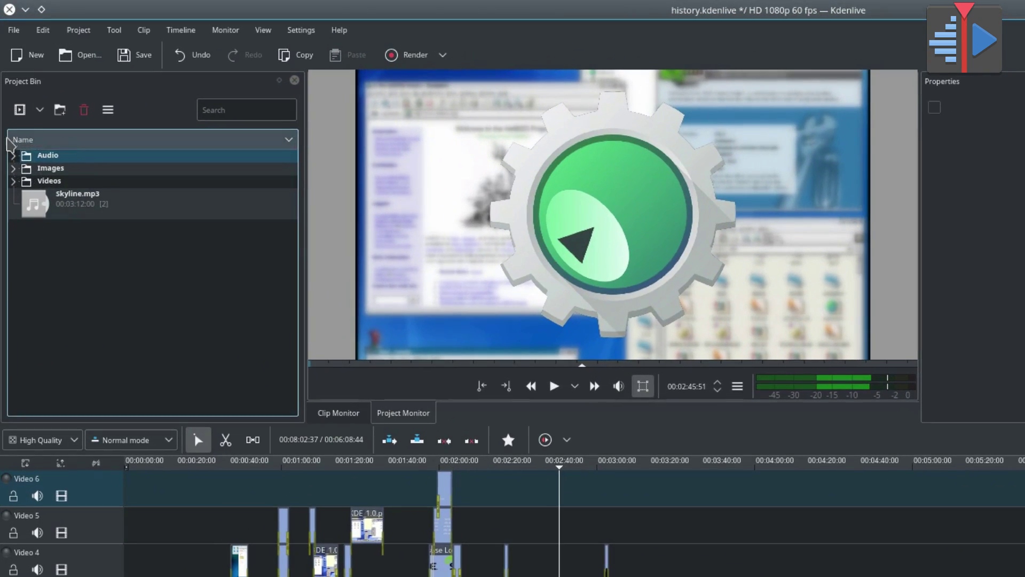
pyautogui.doubleClick(9, 134)
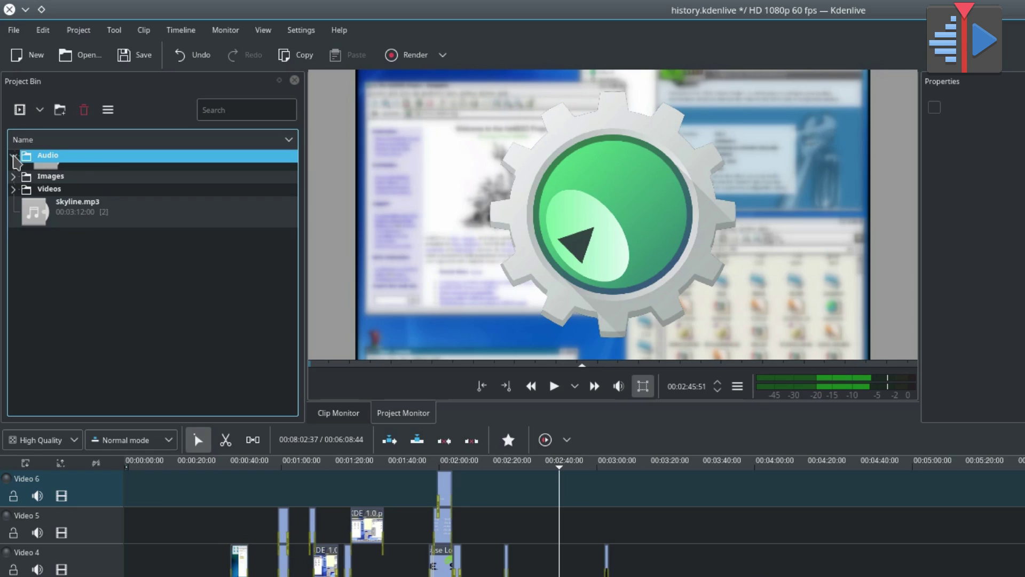
pyautogui.scroll(-2, 52, 213)
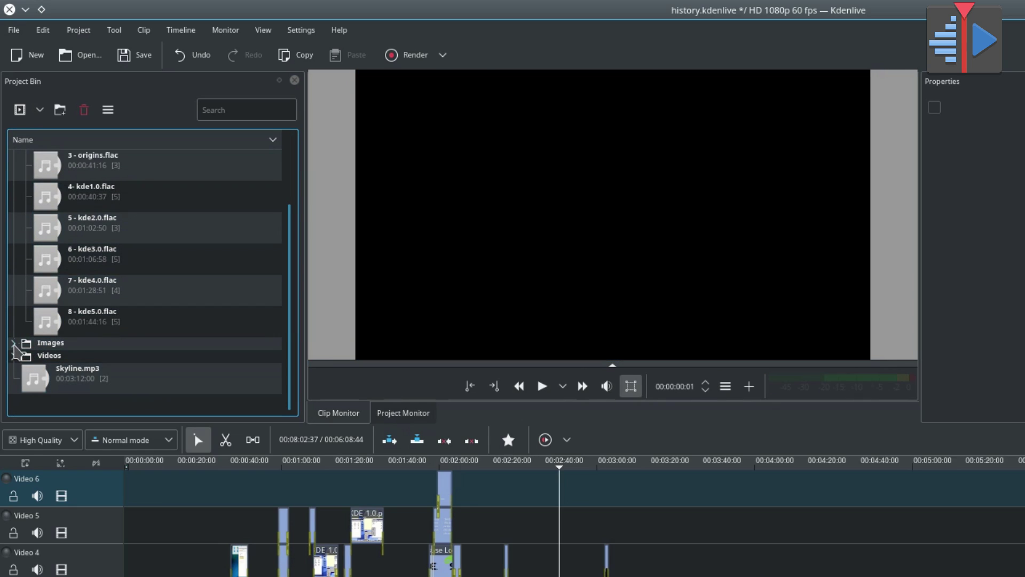
pyautogui.click(14, 345)
pyautogui.scroll(-6, 198, 321)
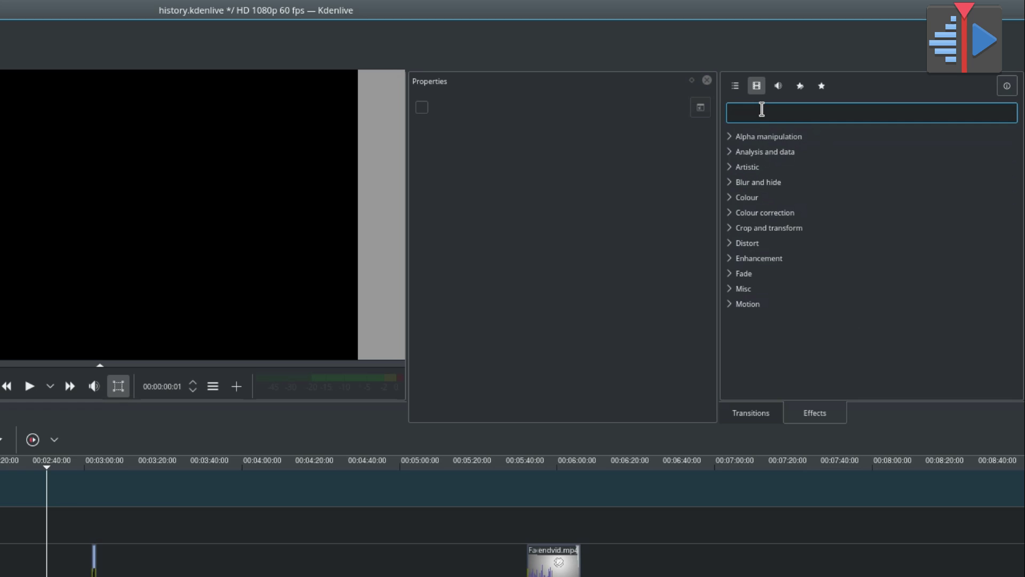
# - Search effects for 'blur', clear the search, and expand the Colour correction and Enhancement categories
pyautogui.write('blur')
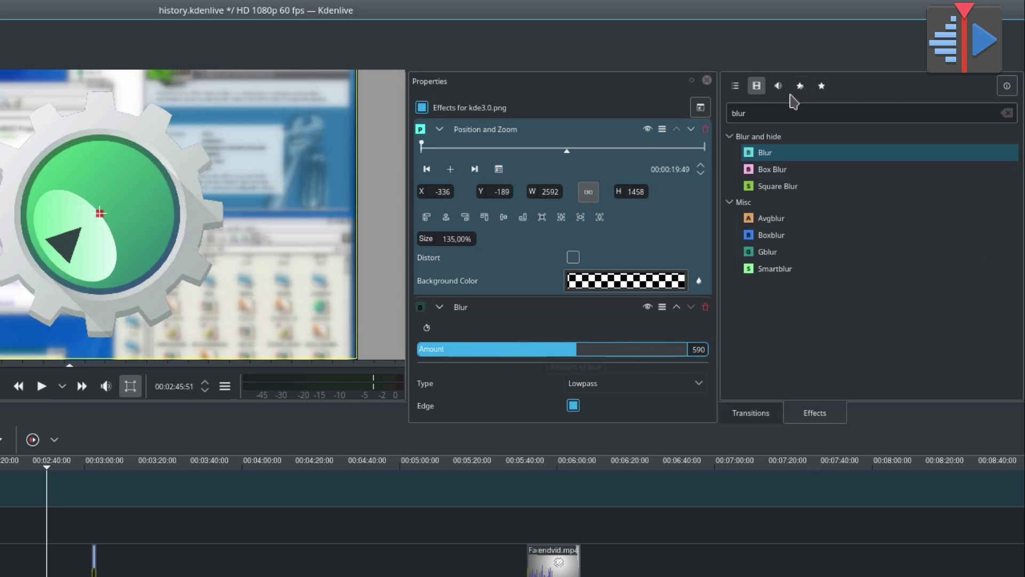
pyautogui.press('BackSpace')
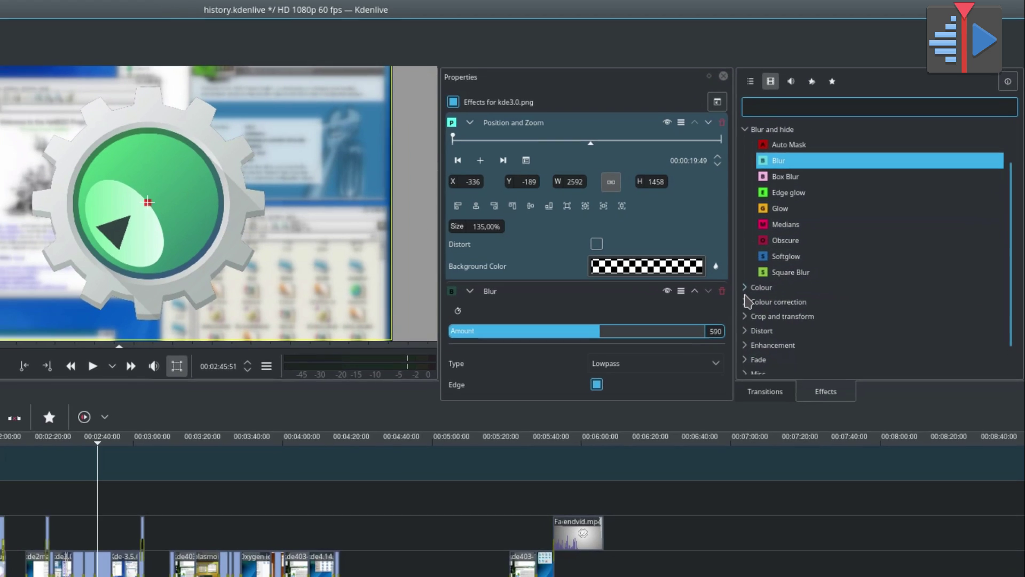
pyautogui.click(737, 318)
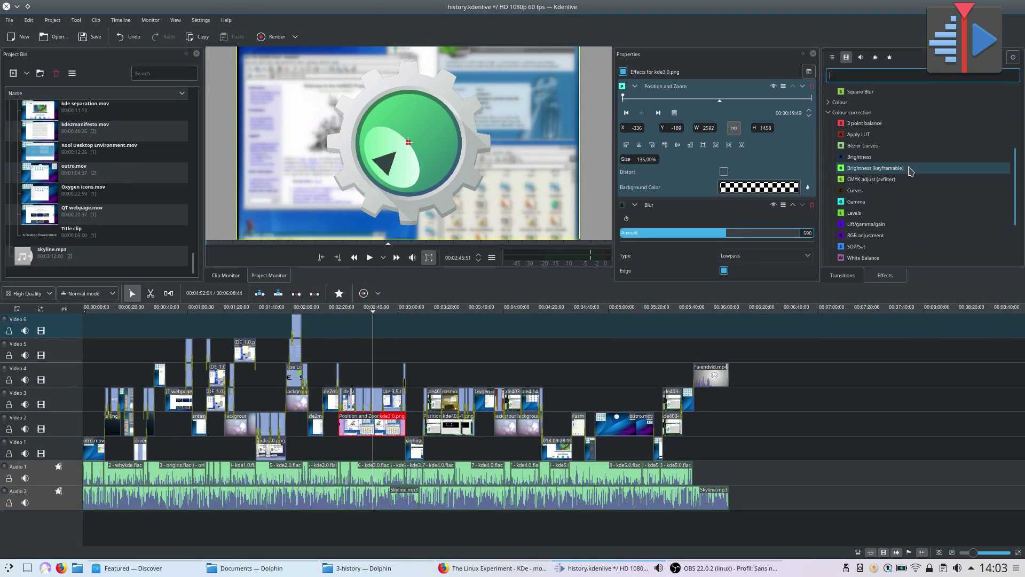
pyautogui.scroll(-4, 856, 231)
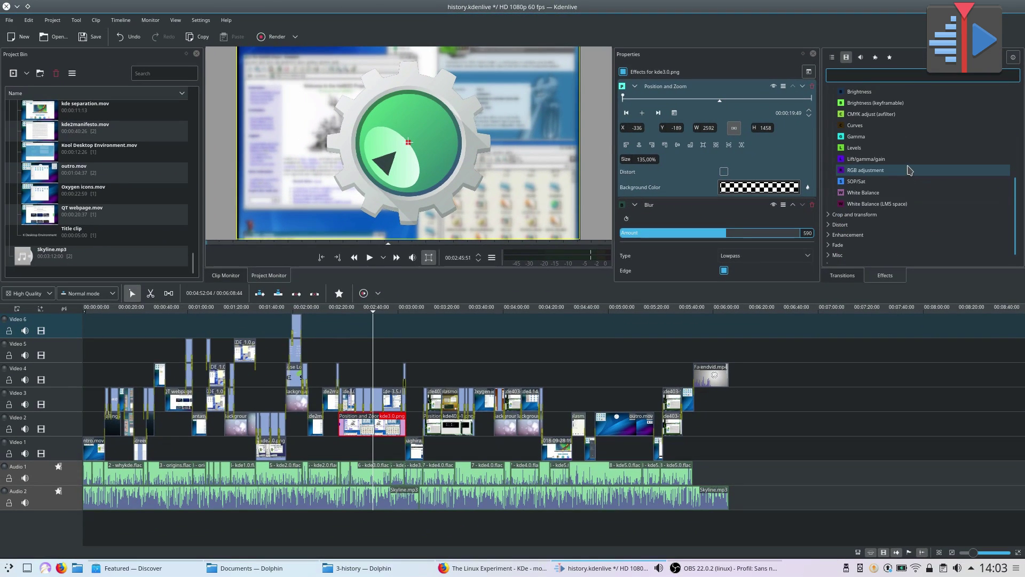
pyautogui.click(861, 223)
pyautogui.scroll(-2, 881, 223)
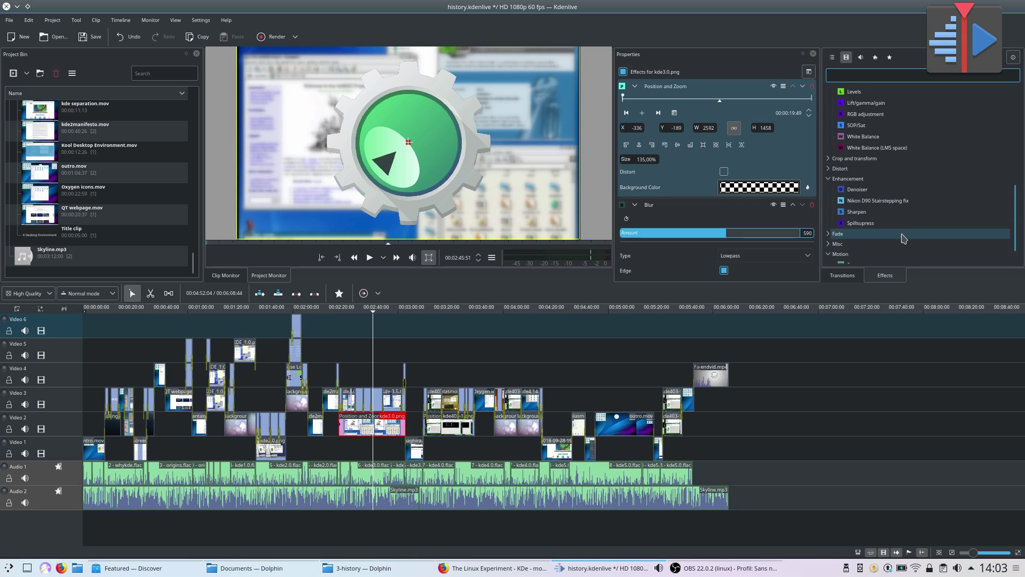
pyautogui.scroll(-1, 904, 238)
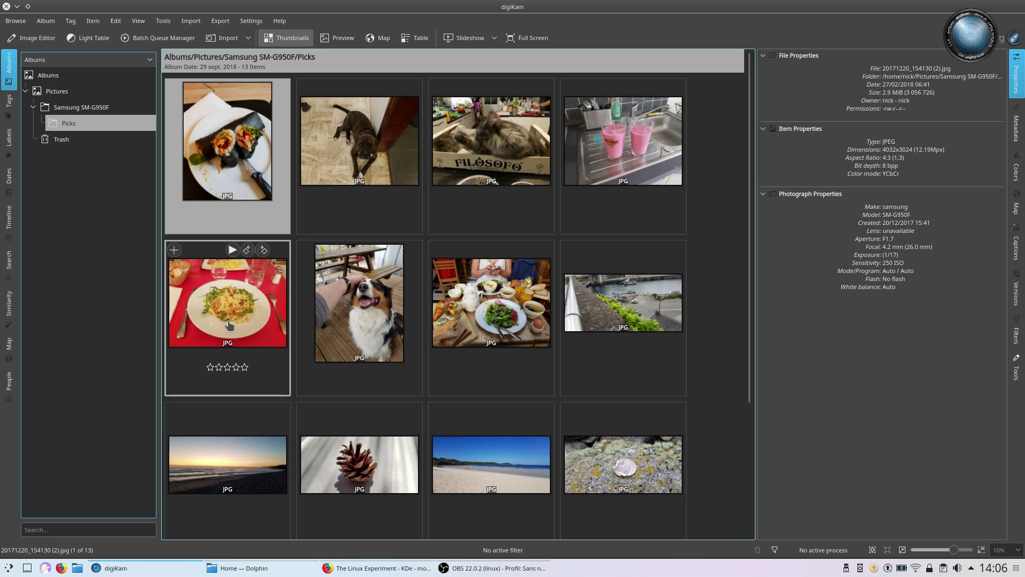
# - Look through digiKam's Tags, Labels, Dates, Timeline and Search sidebar panels
pyautogui.click(8, 100)
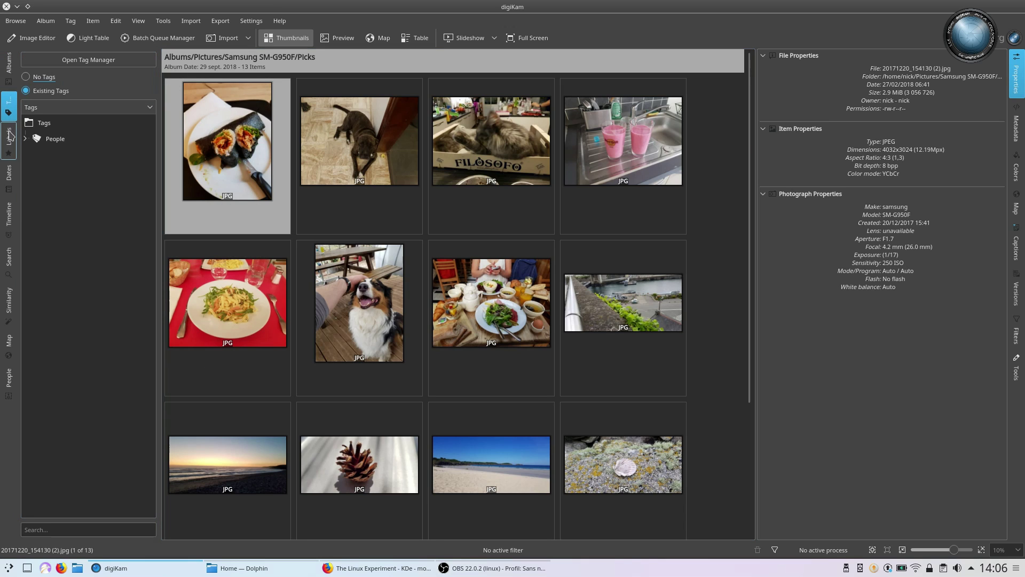
pyautogui.click(8, 138)
pyautogui.click(8, 173)
pyautogui.click(9, 221)
pyautogui.click(7, 267)
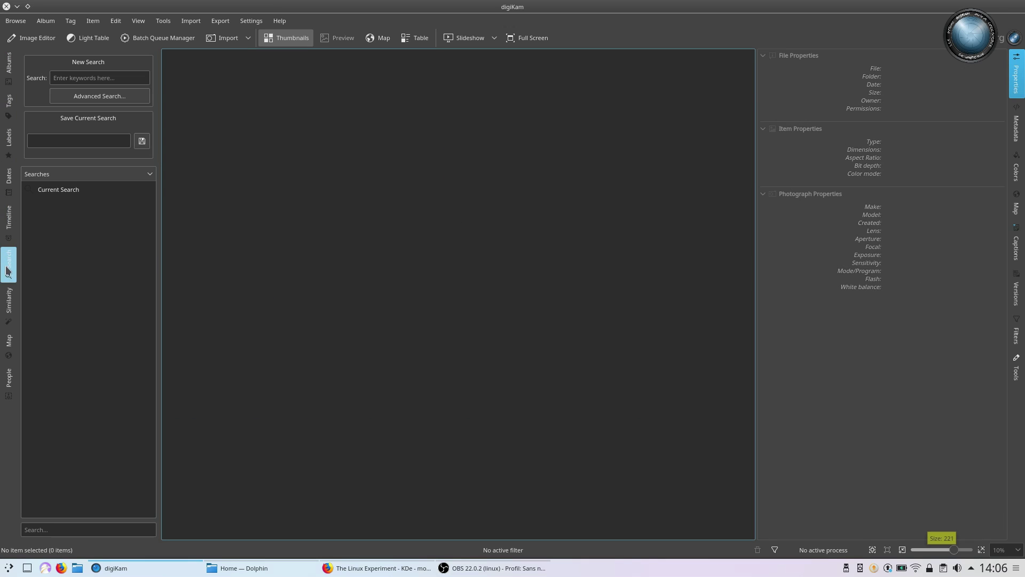
# - Open the Similarity tools, decline building fingerprints, and open the dog photo in the editor
pyautogui.click(8, 314)
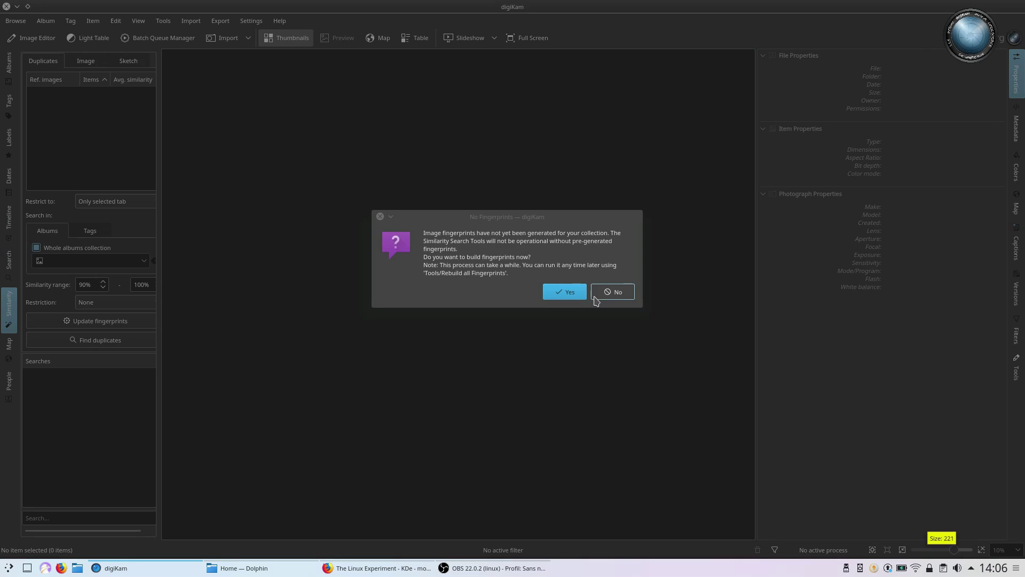
pyautogui.click(613, 292)
pyautogui.click(9, 62)
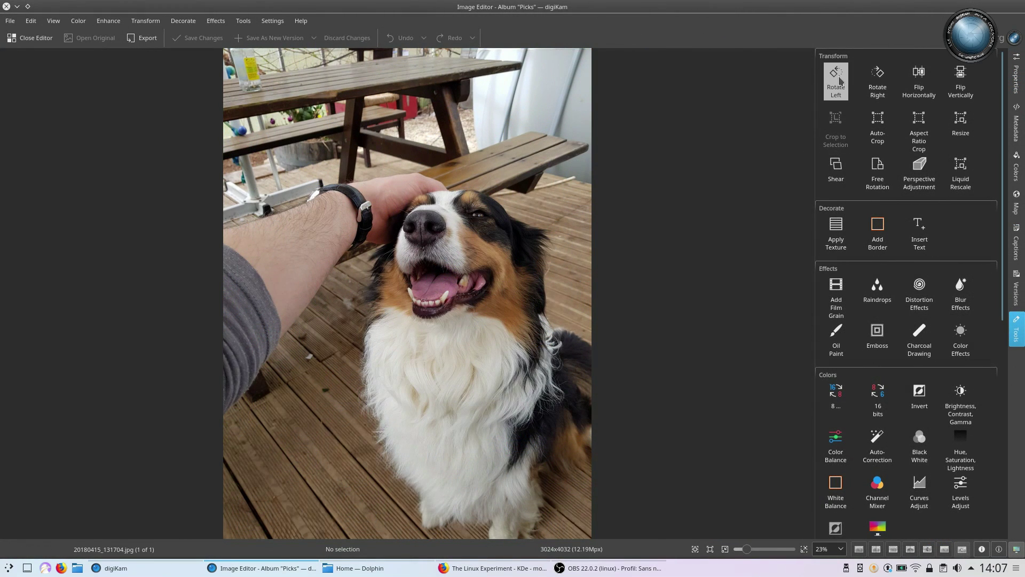
# - Rotate the dog photo left and back upright, then open the Oil Paint effect settings
pyautogui.click(840, 80)
pyautogui.click(877, 81)
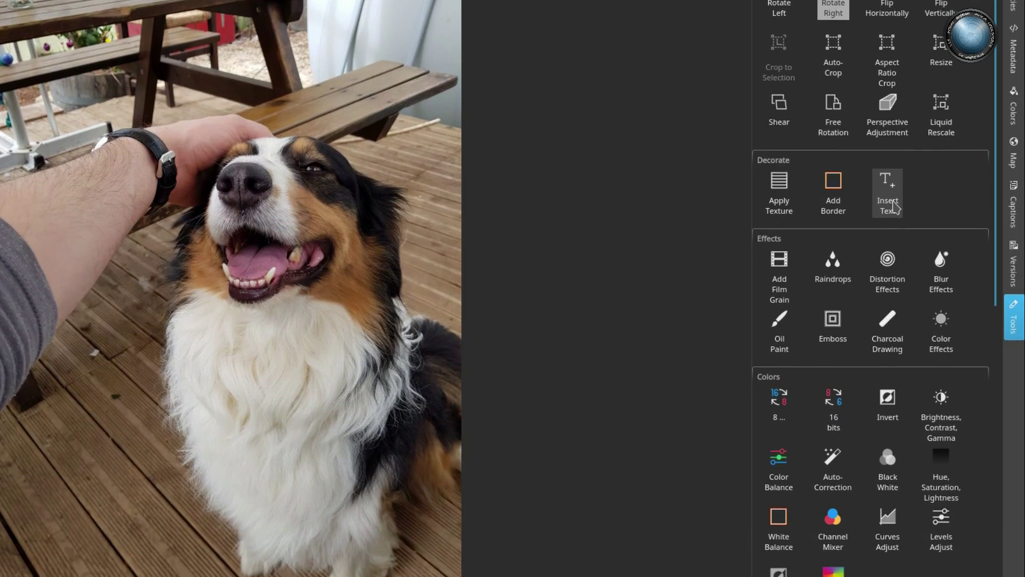
pyautogui.click(779, 323)
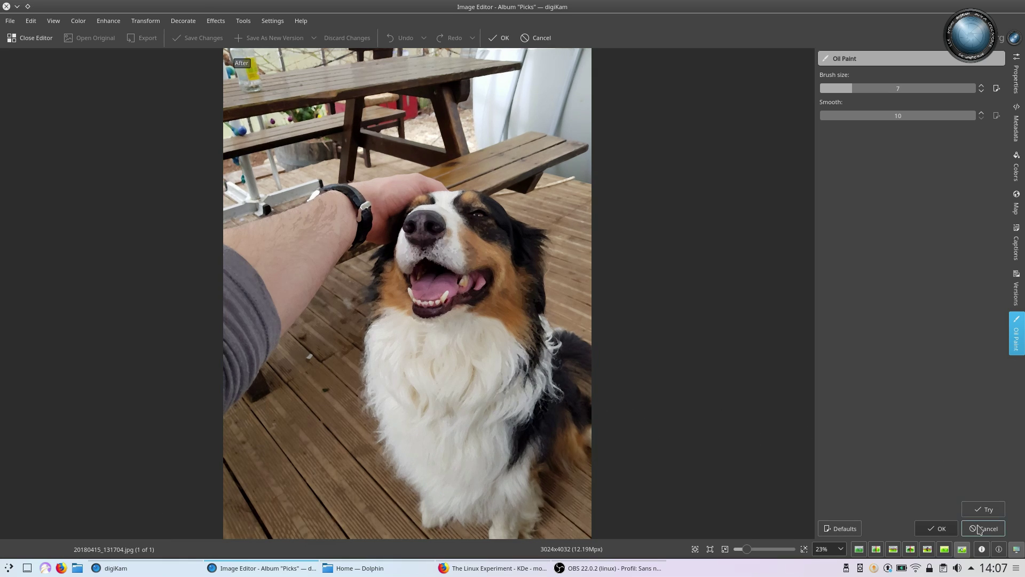
# - Cancel Oil Paint and reshape the luminosity curve in Curves Adjust (Ctrl+M)
pyautogui.click(980, 528)
pyautogui.hotkey('ctrl', 'm')
pyautogui.moveTo(954, 243); pyautogui.dragTo(911, 235)
pyautogui.click(860, 251)
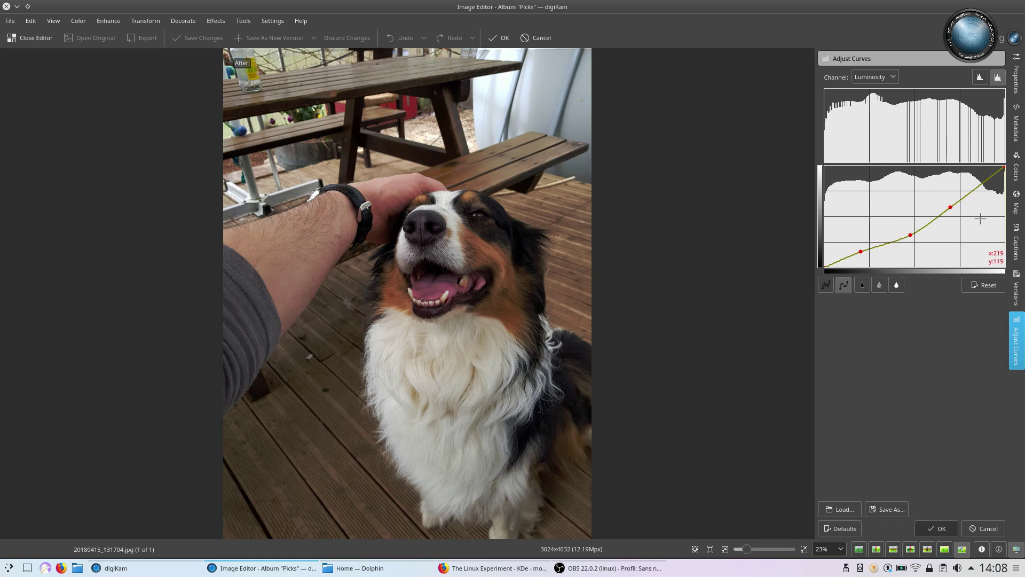
pyautogui.moveTo(948, 202); pyautogui.dragTo(949, 200)
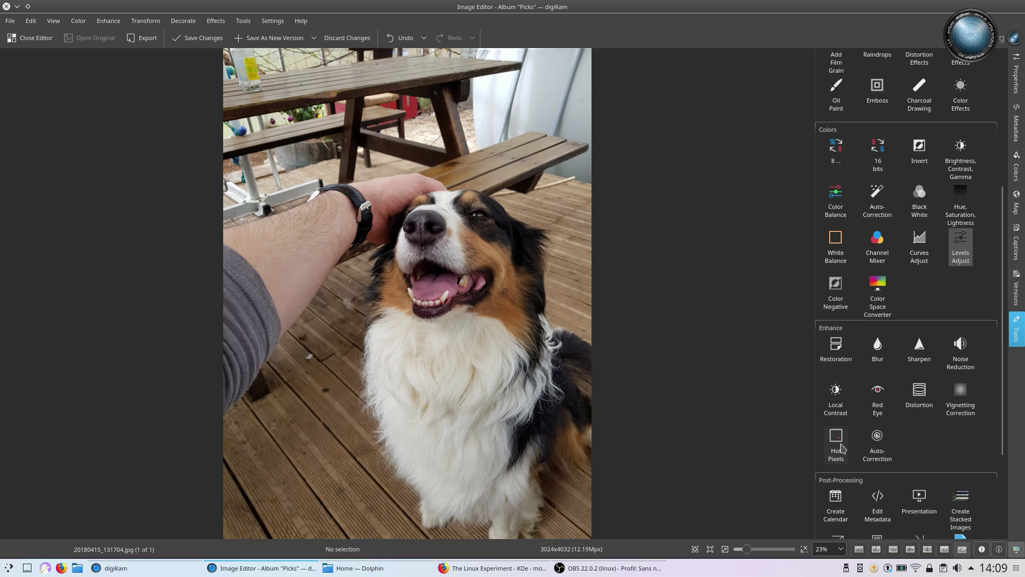
pyautogui.scroll(-3, 934, 390)
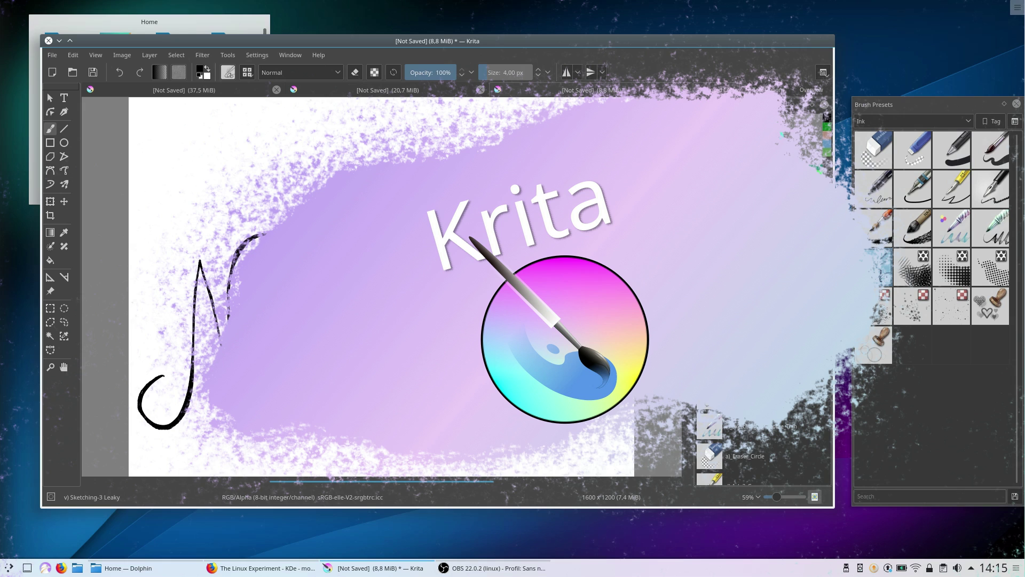
# - Finish handwriting the name on the canvas, including dotting the i
pyautogui.moveTo(251, 368); pyautogui.dragTo(262, 406)
pyautogui.click(258, 338)
pyautogui.moveTo(307, 374)
pyautogui.mouseDown()
pyautogui.moveTo(311, 408)
pyautogui.moveTo(326, 413)
pyautogui.mouseUp()
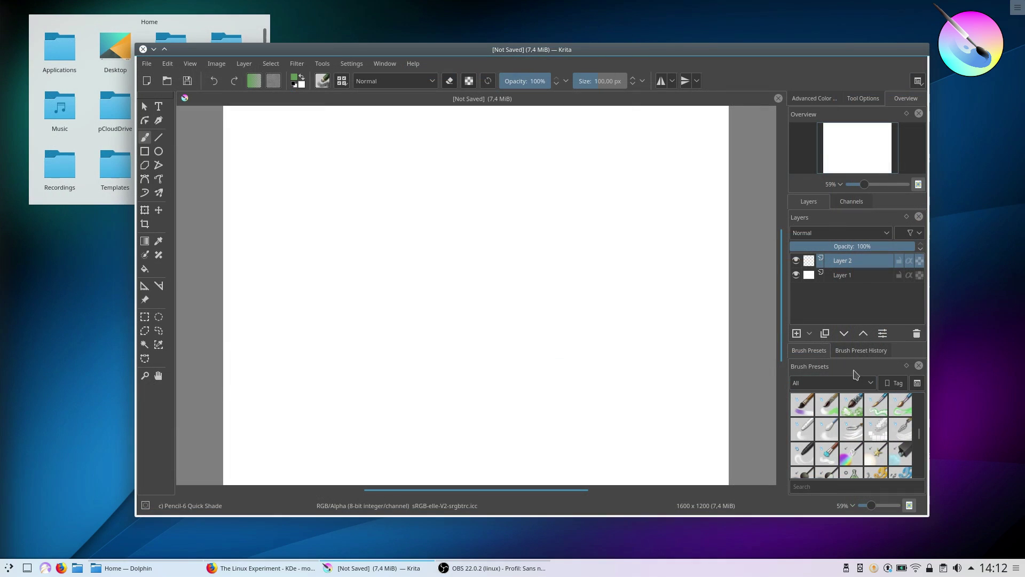
# - Paint two long green strokes and a green spiral with a centre dab
pyautogui.moveTo(308, 224)
pyautogui.mouseDown()
pyautogui.moveTo(465, 323)
pyautogui.moveTo(645, 275)
pyautogui.mouseUp()
pyautogui.moveTo(323, 374); pyautogui.dragTo(605, 185)
pyautogui.moveTo(546, 305)
pyautogui.mouseDown()
pyautogui.moveTo(540, 208)
pyautogui.moveTo(497, 233)
pyautogui.mouseUp()
# - Add green strokes sweeping to the left edge, looping along the bottom and curving downward
pyautogui.moveTo(391, 286); pyautogui.dragTo(224, 254)
pyautogui.moveTo(327, 227); pyautogui.dragTo(224, 223)
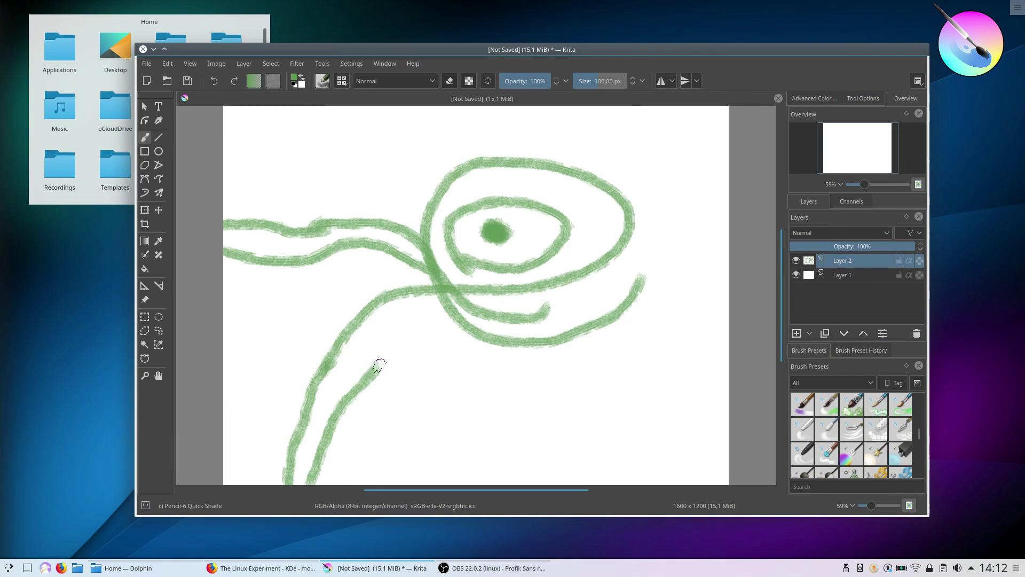
pyautogui.moveTo(638, 260)
pyautogui.mouseDown()
pyautogui.moveTo(422, 301)
pyautogui.moveTo(223, 427)
pyautogui.mouseUp()
pyautogui.moveTo(427, 257); pyautogui.dragTo(223, 376)
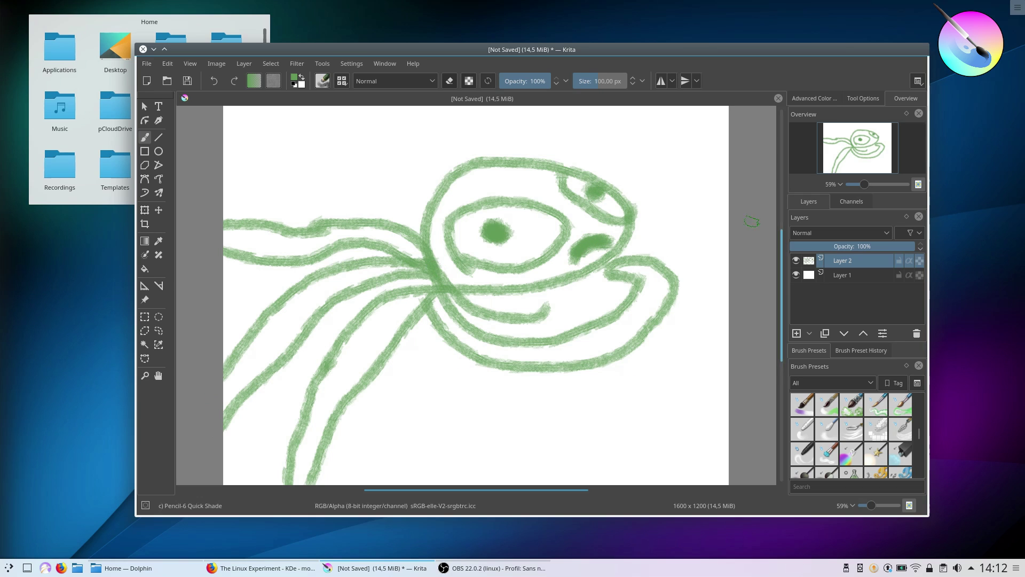
pyautogui.moveTo(421, 302); pyautogui.dragTo(541, 453)
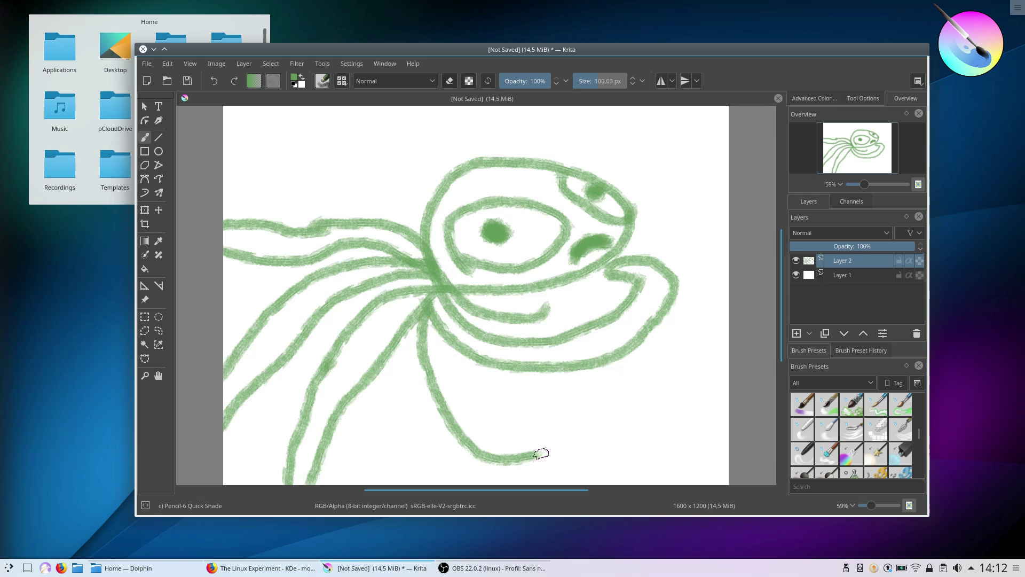
# - Switch to the Texture Big brush in blue and paint a broad stroke across the top
pyautogui.scroll(-3, 902, 430)
pyautogui.click(902, 430)
pyautogui.click(812, 98)
pyautogui.moveTo(853, 151); pyautogui.dragTo(856, 155)
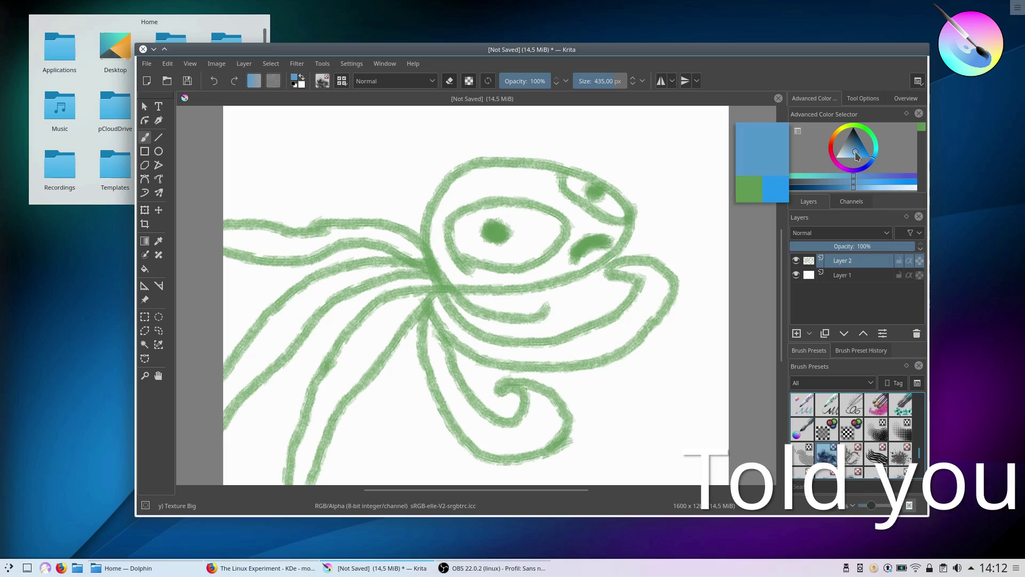
pyautogui.moveTo(251, 128)
pyautogui.mouseDown()
pyautogui.moveTo(687, 194)
pyautogui.moveTo(721, 221)
pyautogui.moveTo(635, 270)
pyautogui.moveTo(265, 206)
pyautogui.moveTo(689, 385)
pyautogui.mouseUp()
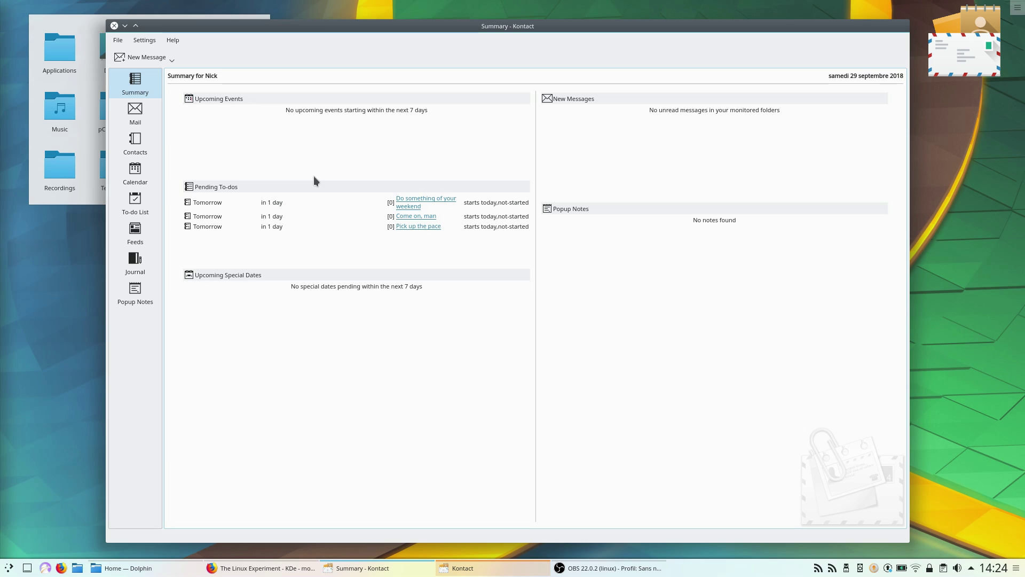
# - Browse the mail, contacts, calendar, to-do, news feeds, journal and popup notes components
pyautogui.click(143, 109)
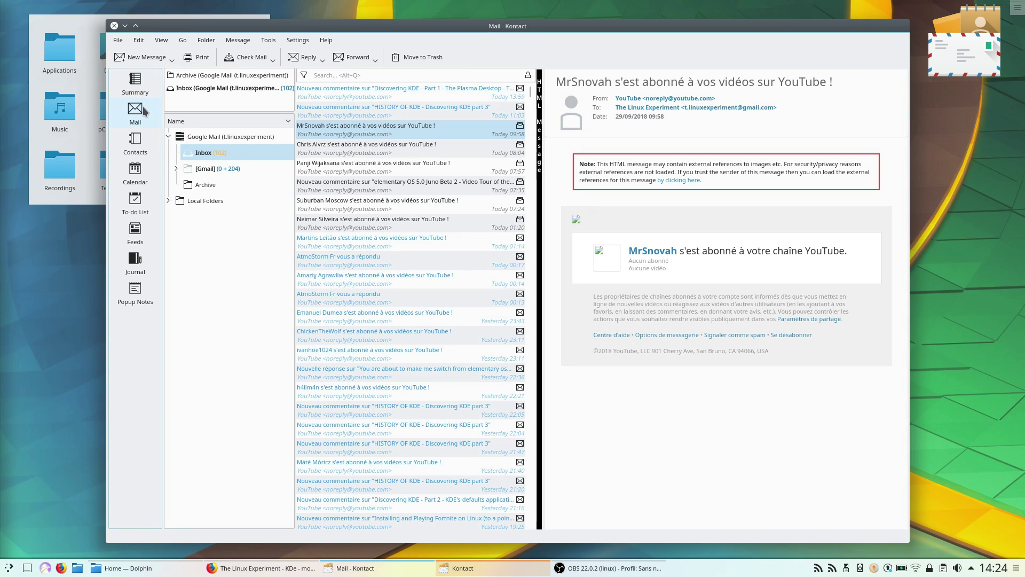
pyautogui.click(143, 150)
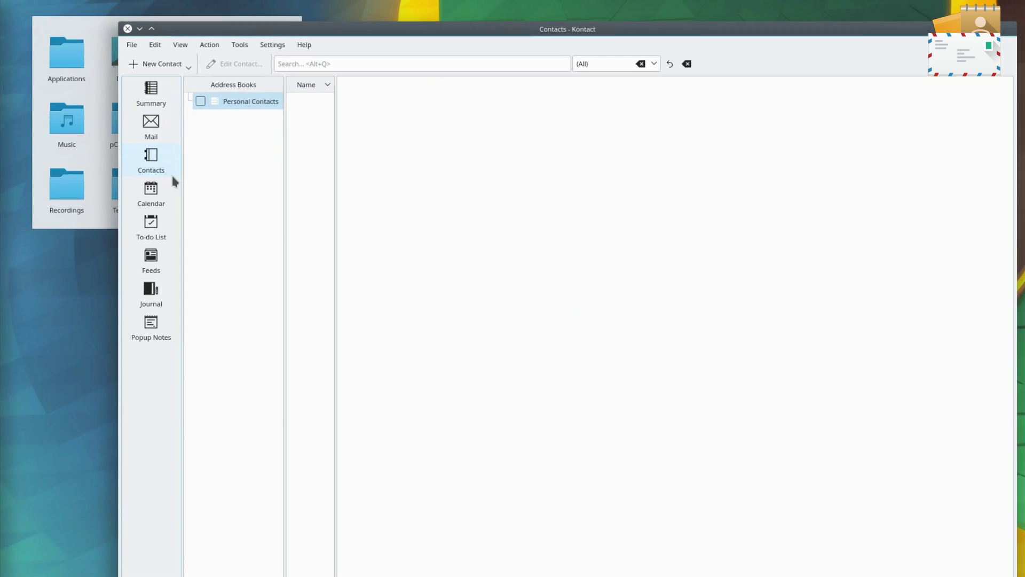
pyautogui.click(158, 201)
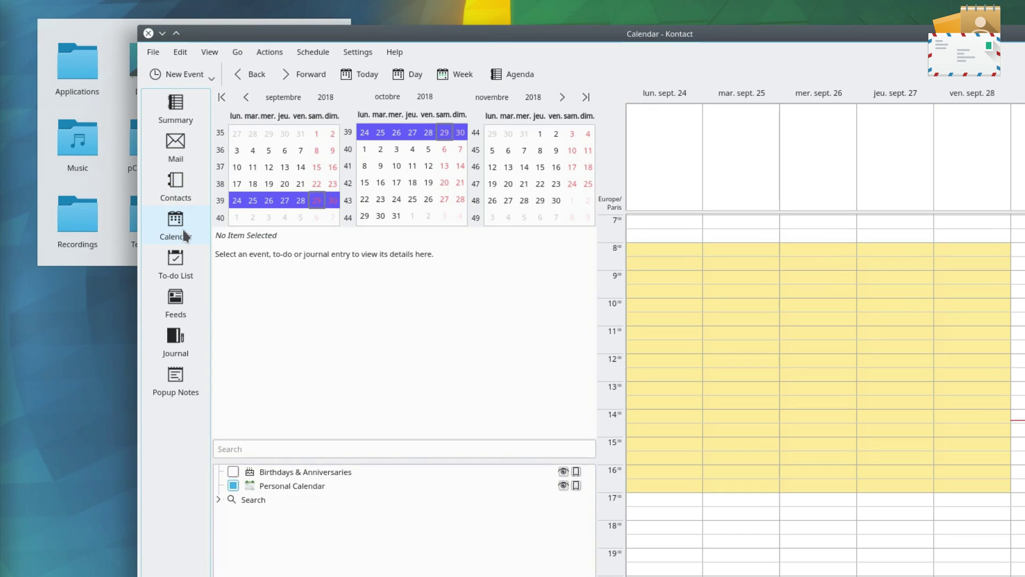
pyautogui.click(185, 267)
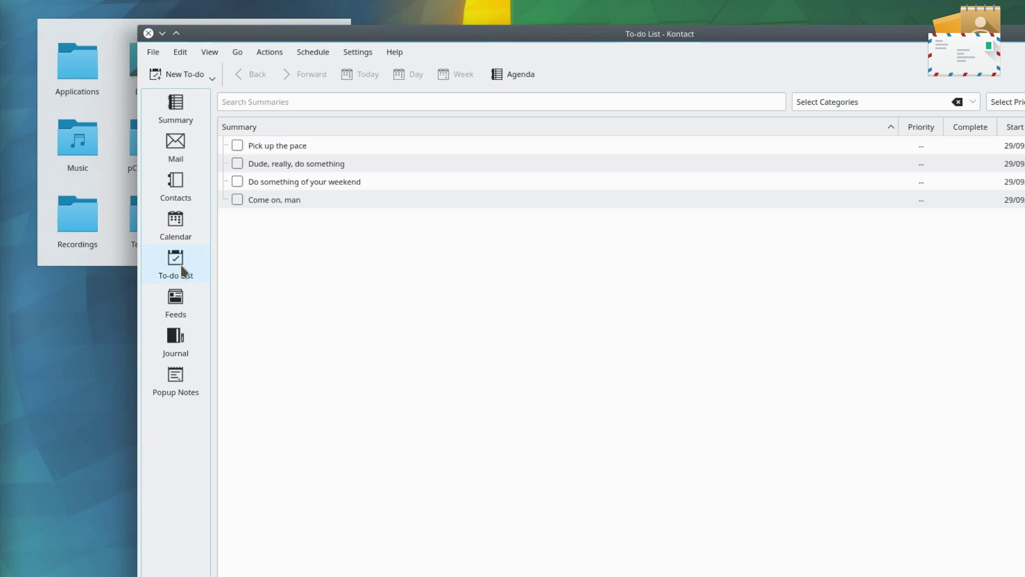
pyautogui.click(176, 314)
pyautogui.click(184, 347)
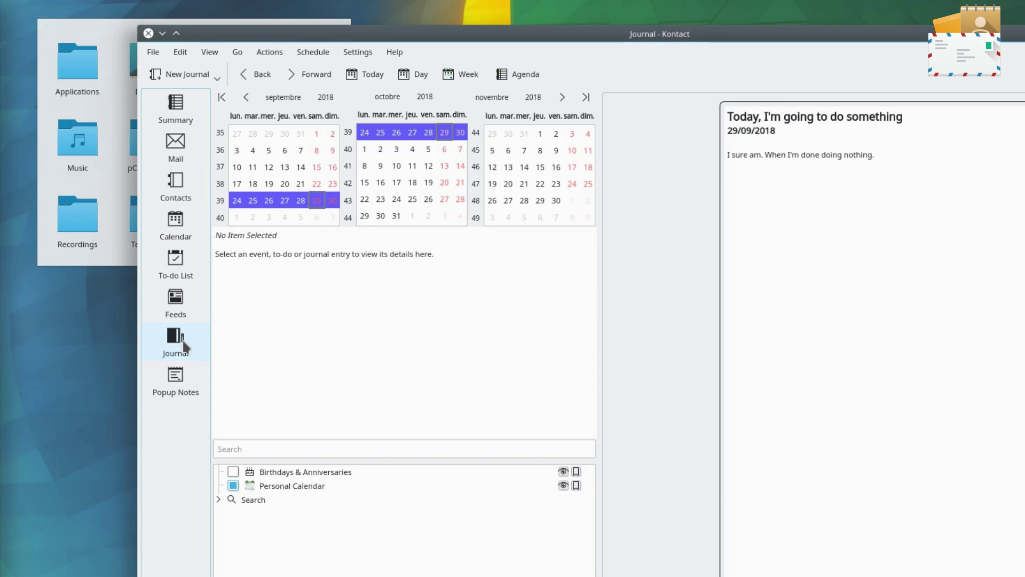
pyautogui.click(185, 383)
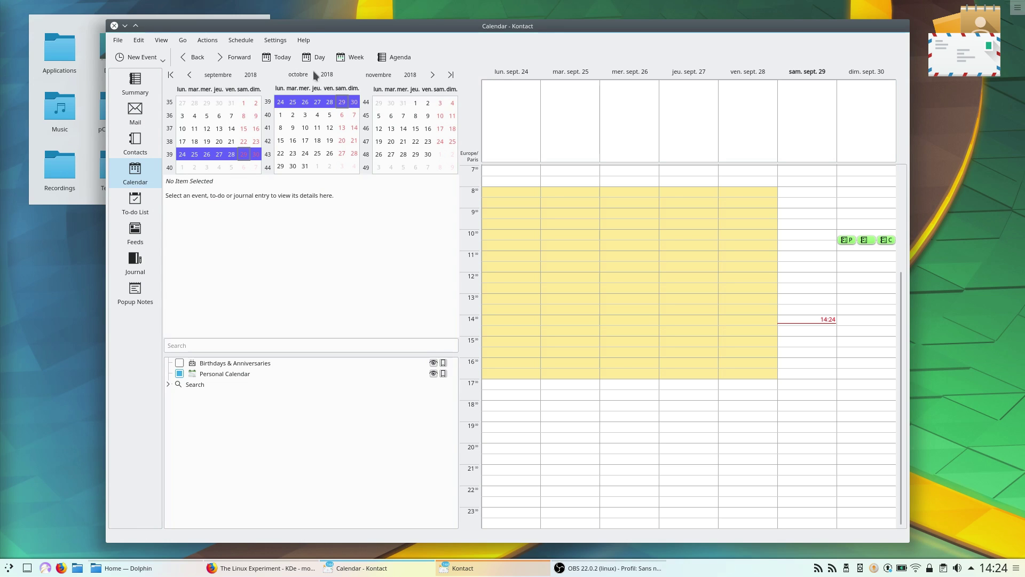
# - Open the calendar configuration, then view KMail's Appearance, Composer and Misc settings
pyautogui.click(275, 40)
pyautogui.click(297, 165)
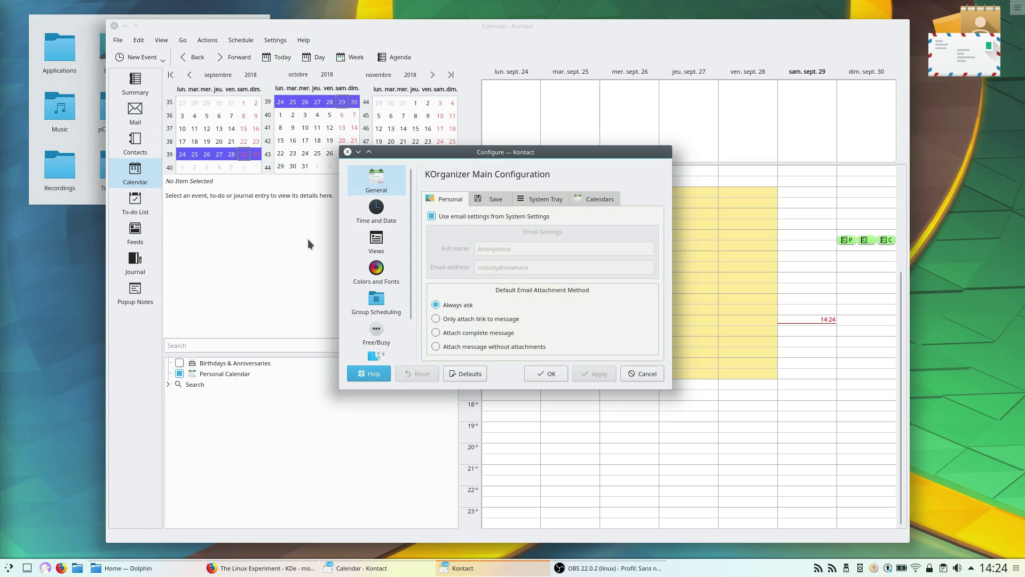
pyautogui.scroll(-2, 381, 257)
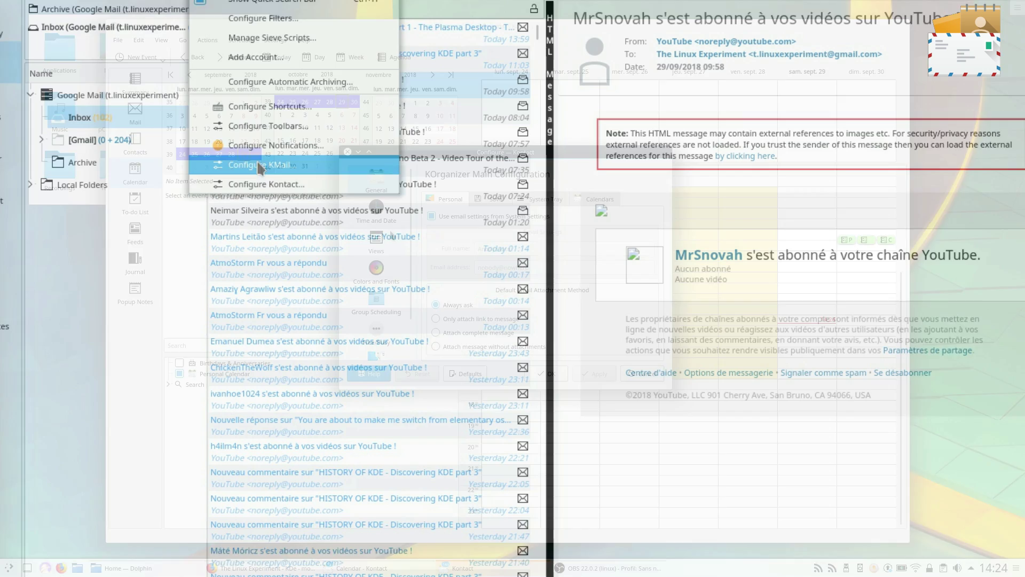
pyautogui.press('Down')
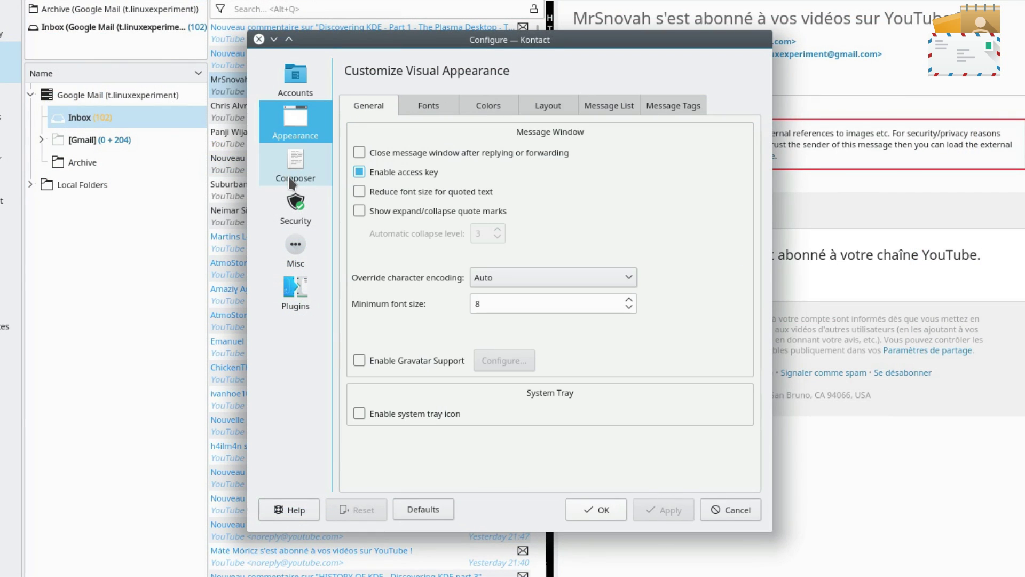
pyautogui.press('Down')
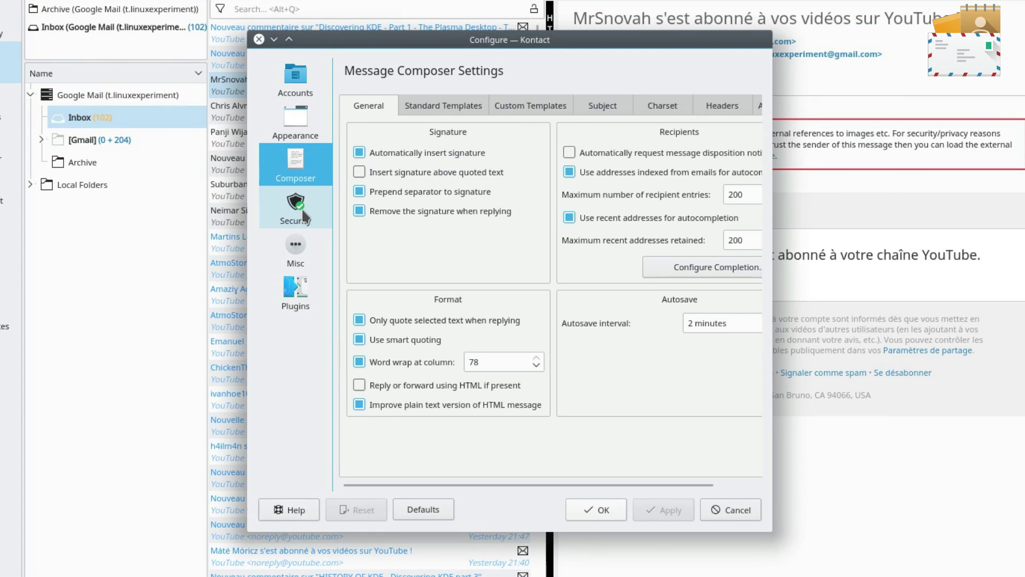
pyautogui.click(295, 250)
# - Check mail Plugins settings, then read the Discovering KDE - Part 1 comment with images loaded
pyautogui.click(297, 289)
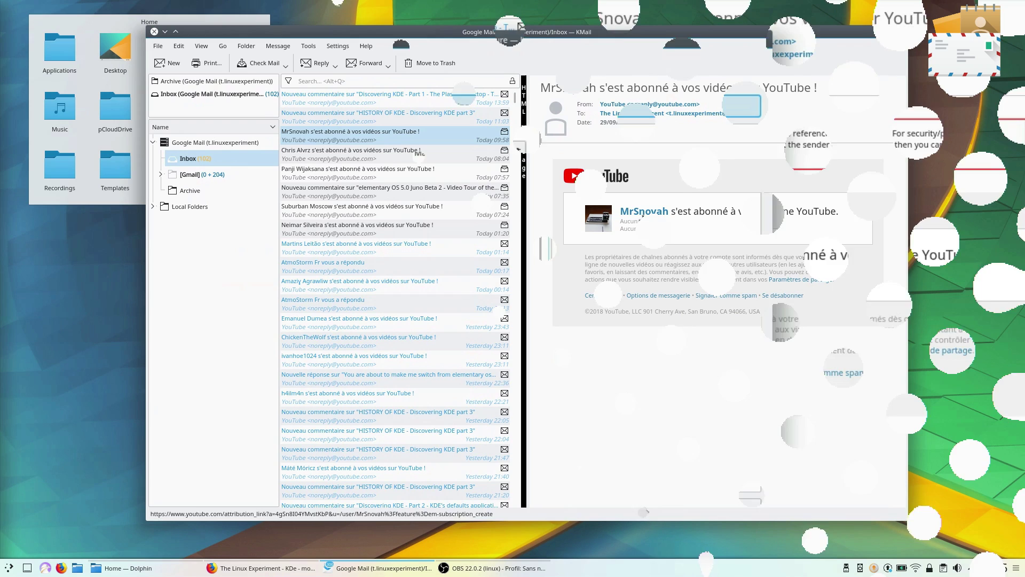
pyautogui.click(373, 98)
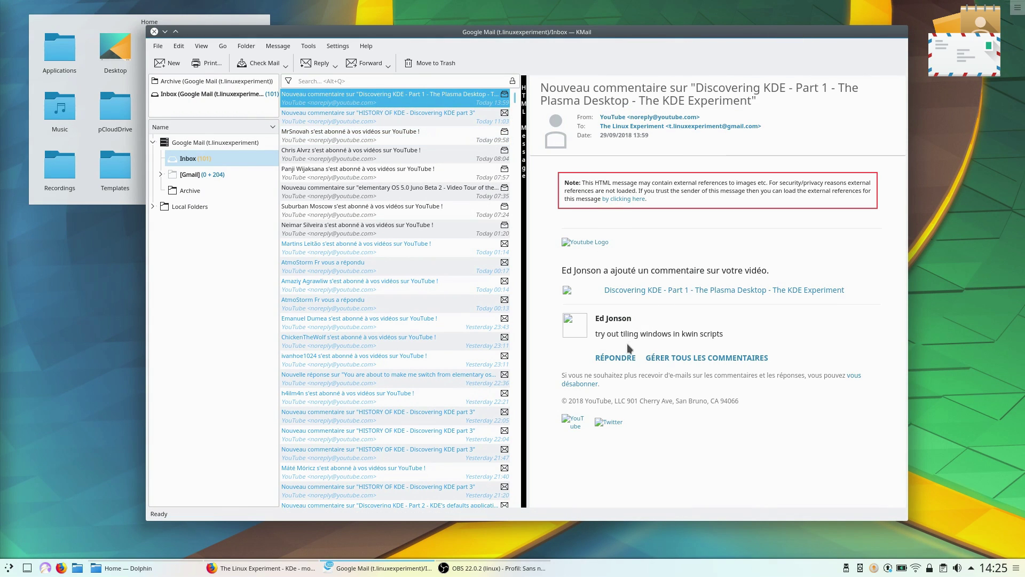
pyautogui.click(624, 200)
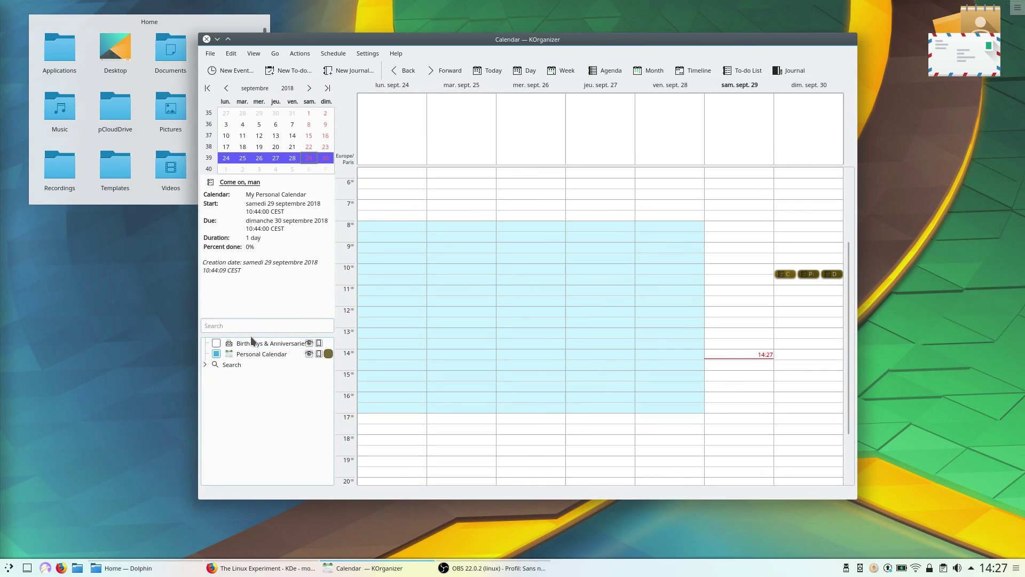
# - Hide KOrganizer's Main toolbar and then turn it back on
pyautogui.click(254, 54)
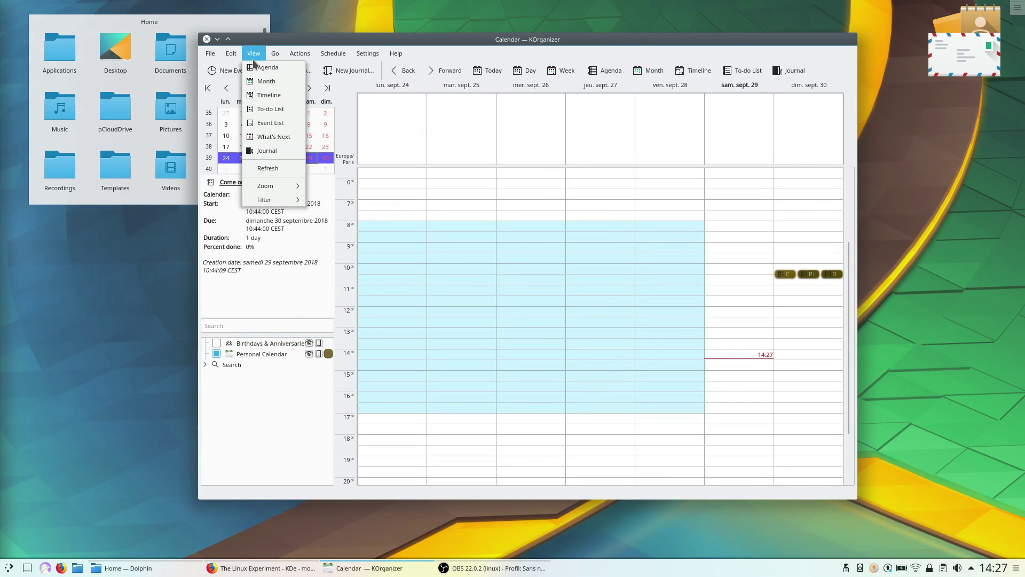
pyautogui.moveTo(368, 54)
pyautogui.moveTo(402, 81)
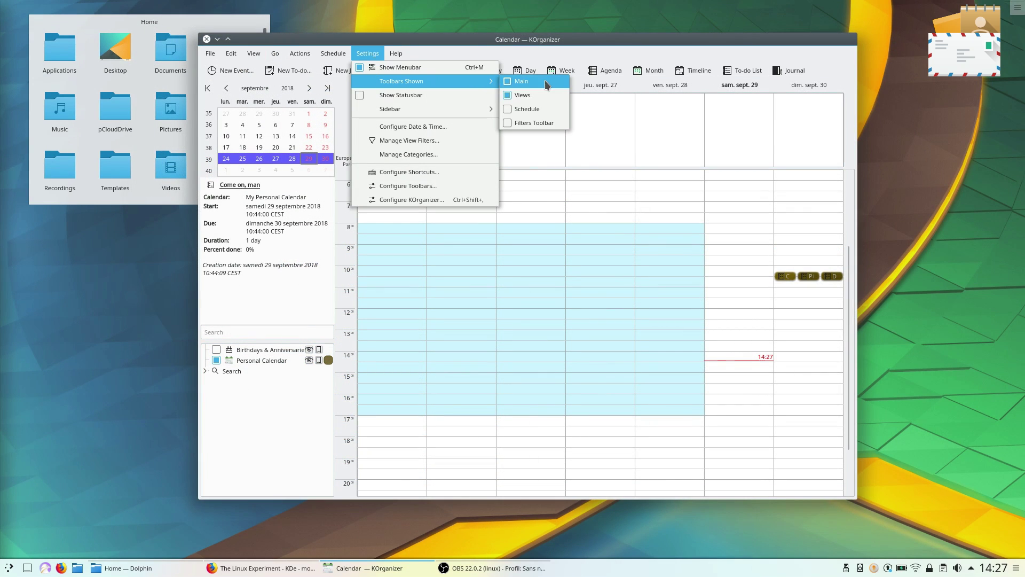
pyautogui.click(521, 81)
pyautogui.click(367, 53)
pyautogui.click(533, 87)
pyautogui.click(367, 54)
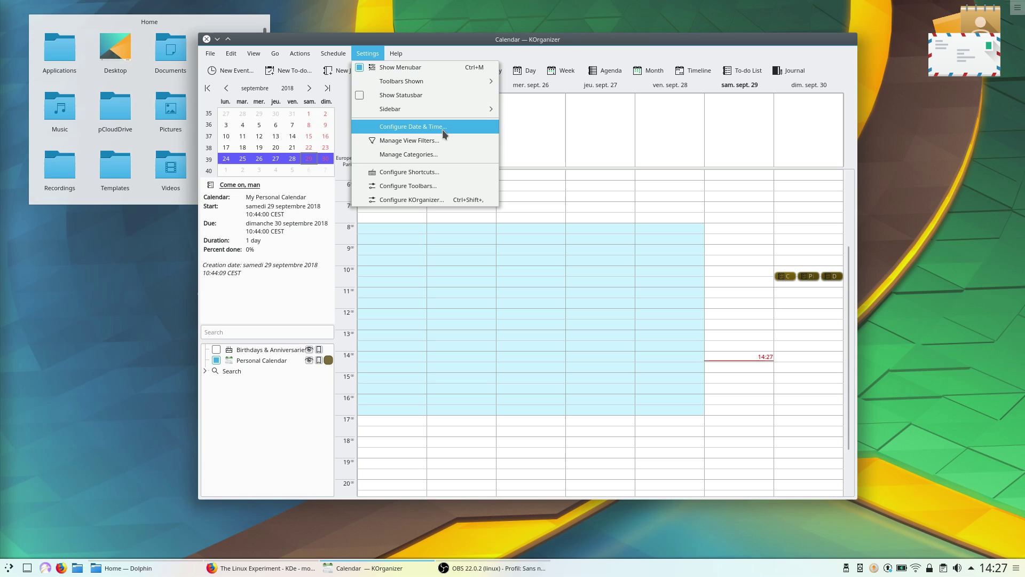
# - Remove the Calendar Manager and Date Navigator from the sidebar
pyautogui.moveTo(433, 109)
pyautogui.click(550, 151)
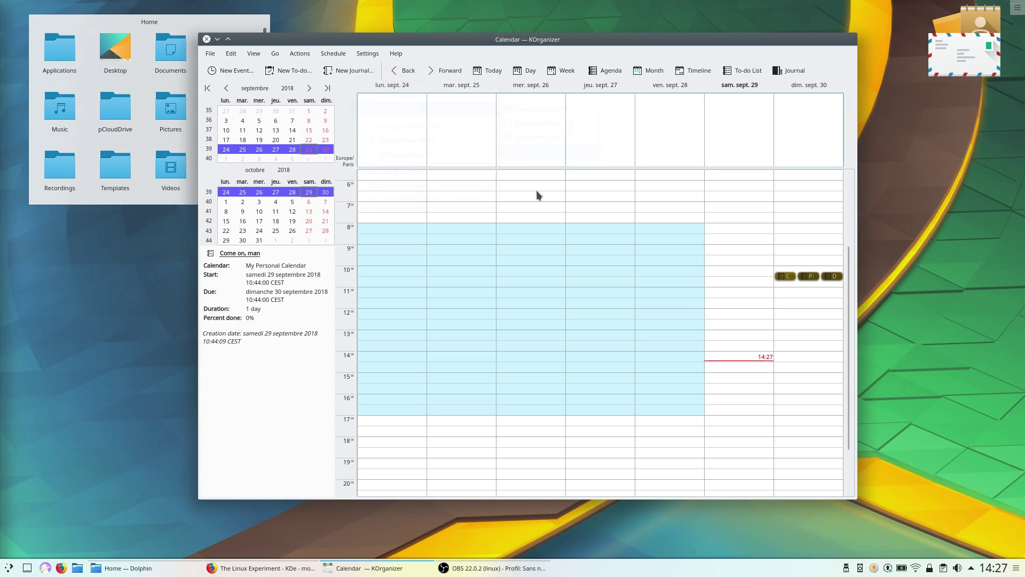
pyautogui.click(370, 60)
pyautogui.moveTo(393, 116)
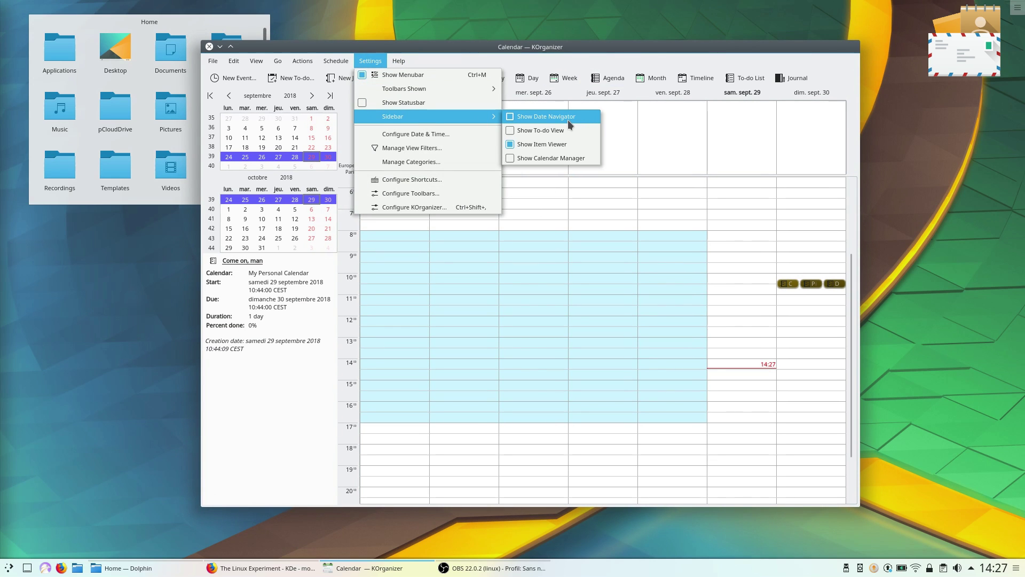
pyautogui.click(568, 118)
# - Hide the menu bar, restore it with Ctrl+M, and open the KOrganizer configuration
pyautogui.click(370, 60)
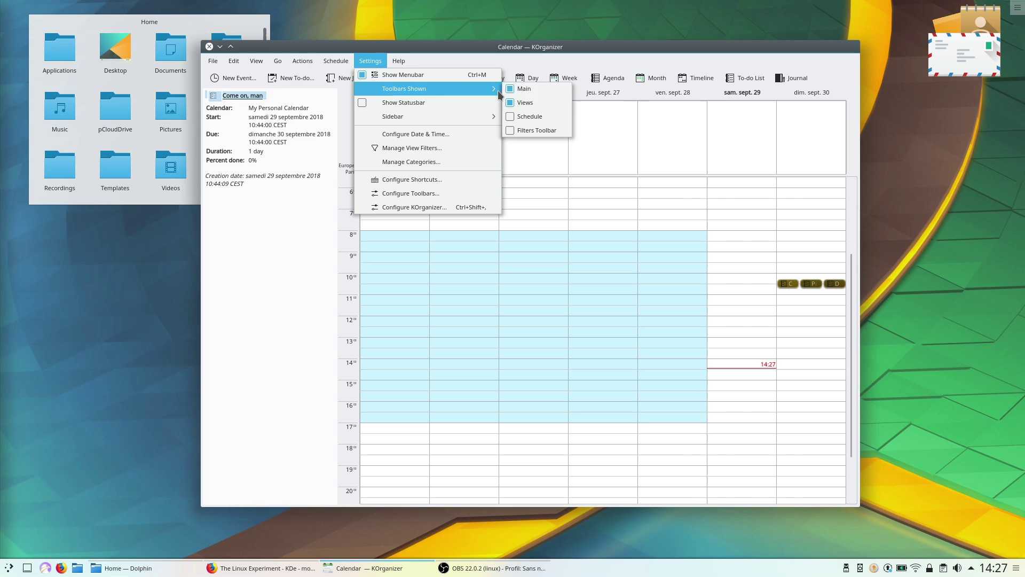
pyautogui.click(385, 76)
pyautogui.press('Return')
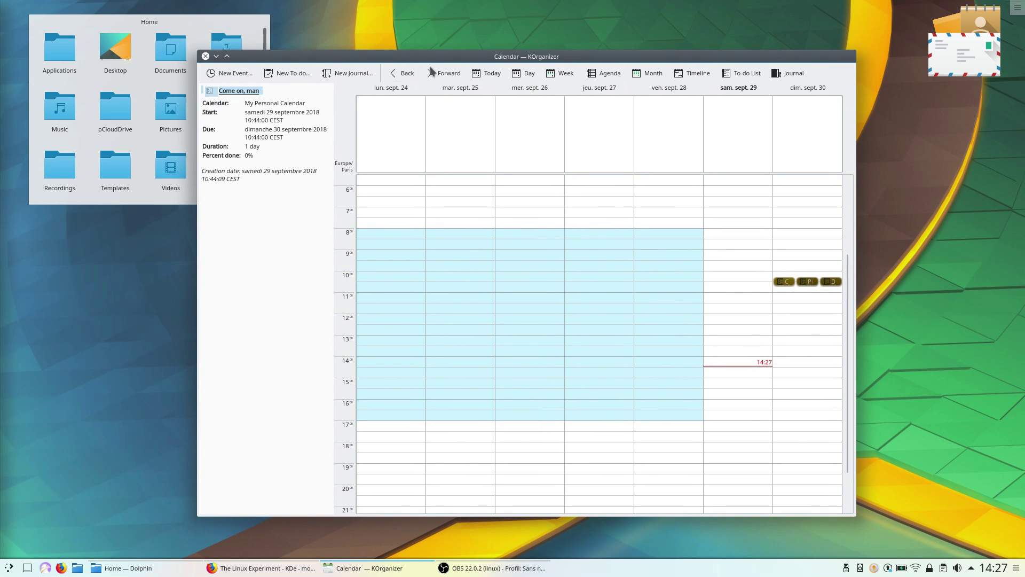
pyautogui.hotkey('ctrl', 'm')
pyautogui.click(352, 69)
pyautogui.click(374, 218)
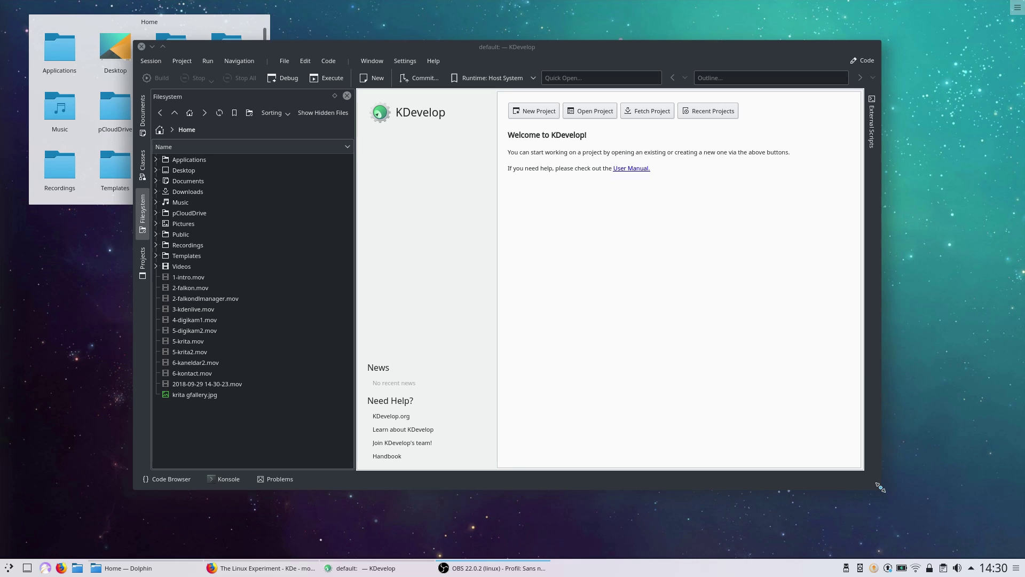
# - Enlarge and reposition the KDevelop window, then view the About KDevelop information
pyautogui.moveTo(880, 487); pyautogui.dragTo(949, 530)
pyautogui.moveTo(598, 52); pyautogui.dragTo(576, 42)
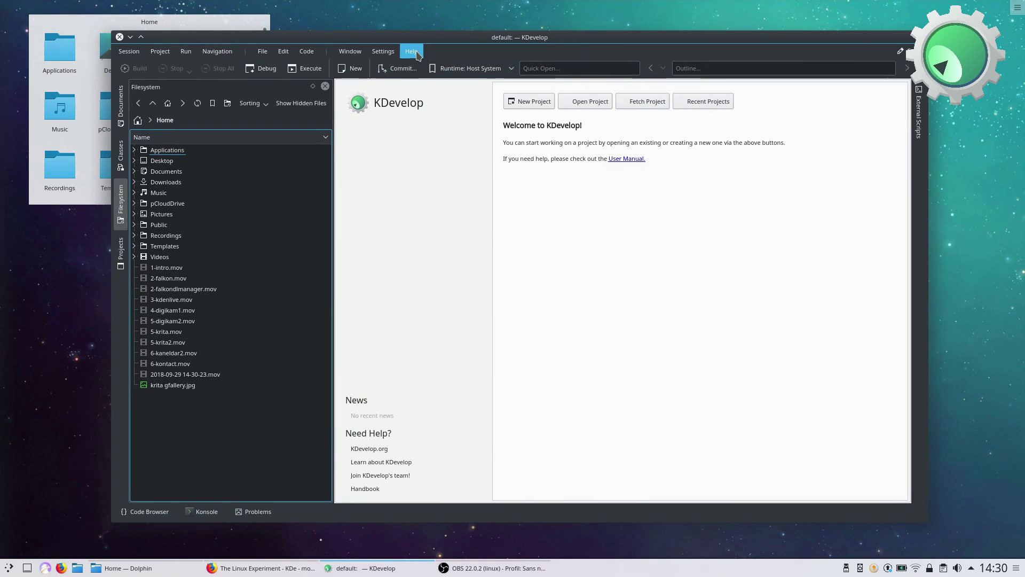
pyautogui.click(416, 54)
pyautogui.click(430, 180)
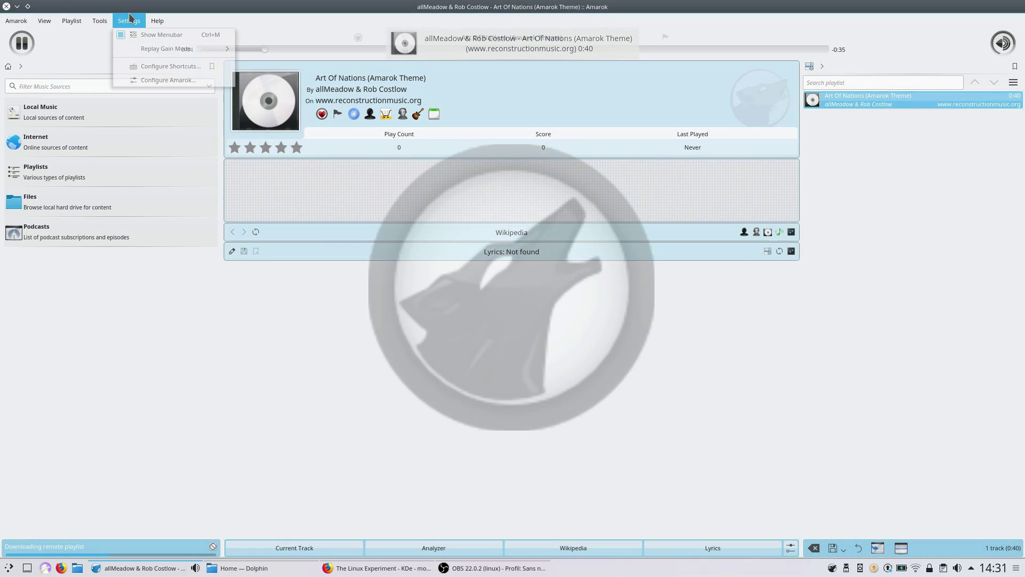
# - Open Amarok's configuration on the Local Collection settings
pyautogui.click(168, 80)
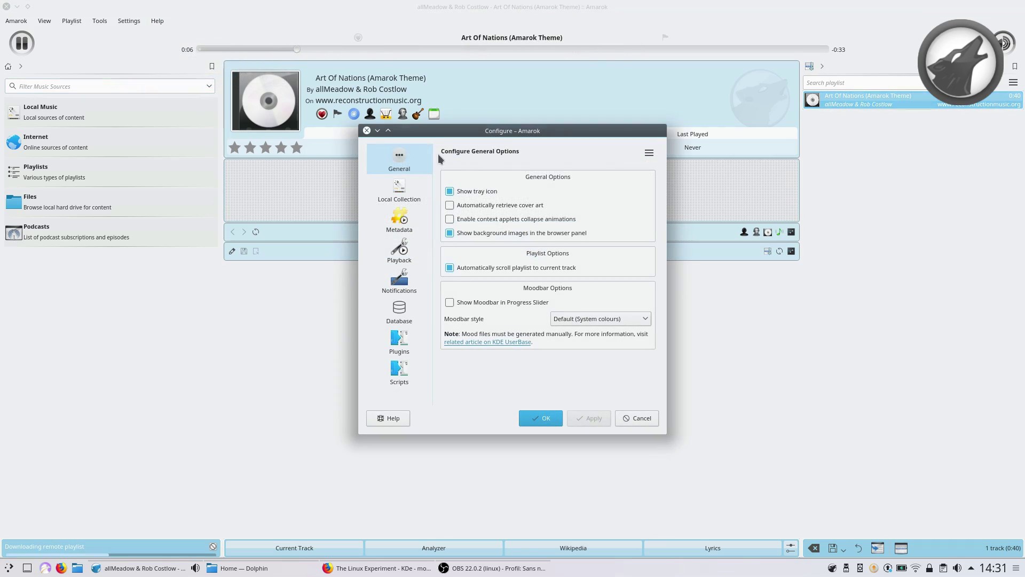
pyautogui.click(399, 199)
pyautogui.scroll(-5, 553, 250)
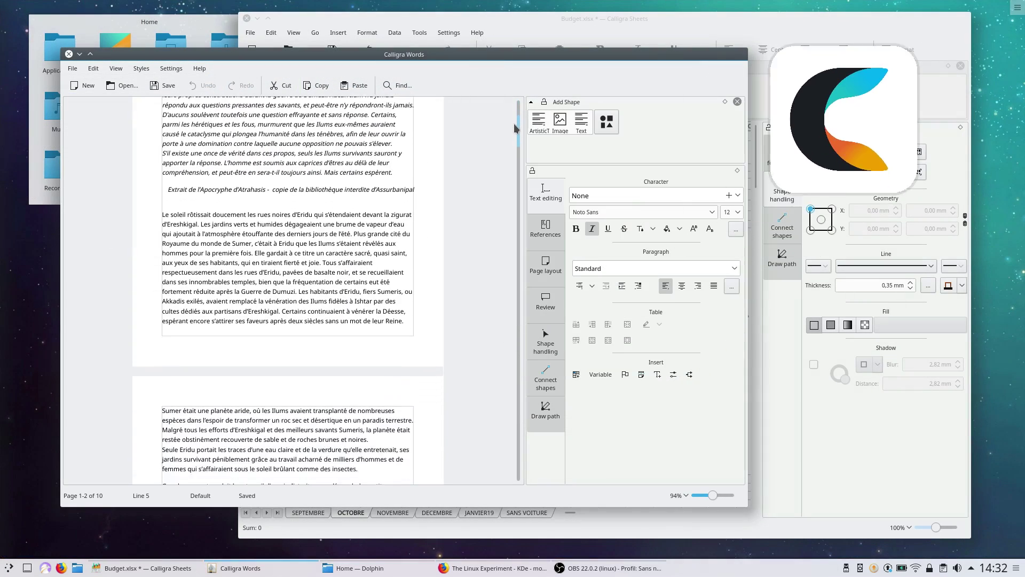
# - View References, Page layout, Review, Shape handling, Connect shapes, Draw path, then Sheets' Cell formatting
pyautogui.scroll(-5, 518, 150)
pyautogui.click(546, 229)
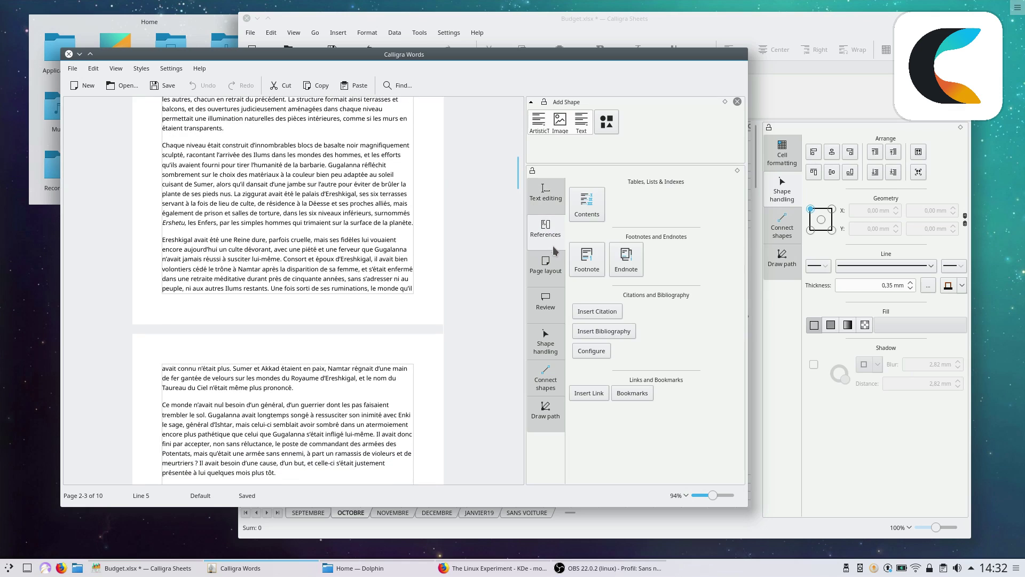
pyautogui.click(557, 273)
pyautogui.click(546, 301)
pyautogui.click(546, 344)
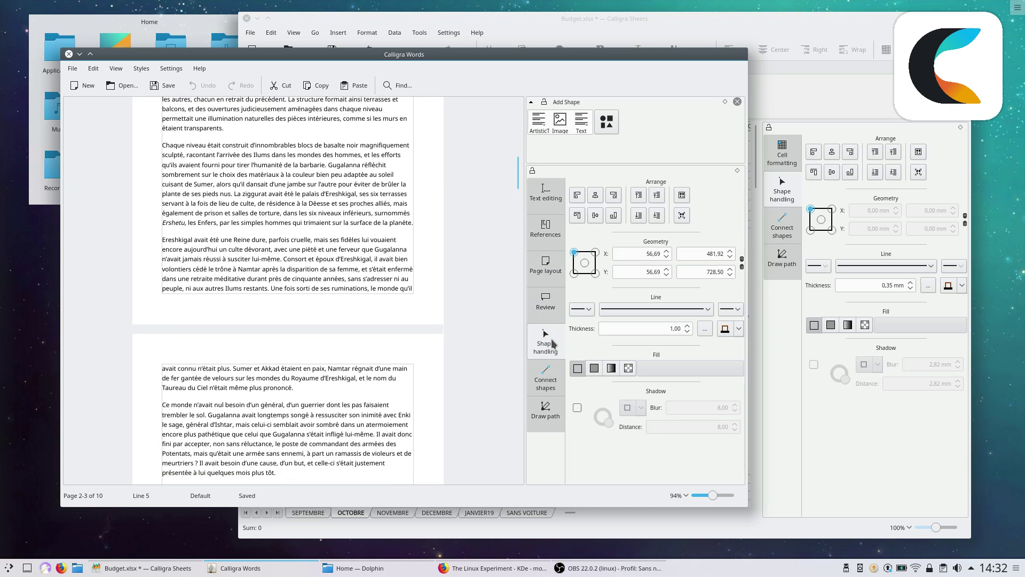
pyautogui.click(550, 388)
pyautogui.click(546, 411)
pyautogui.click(852, 446)
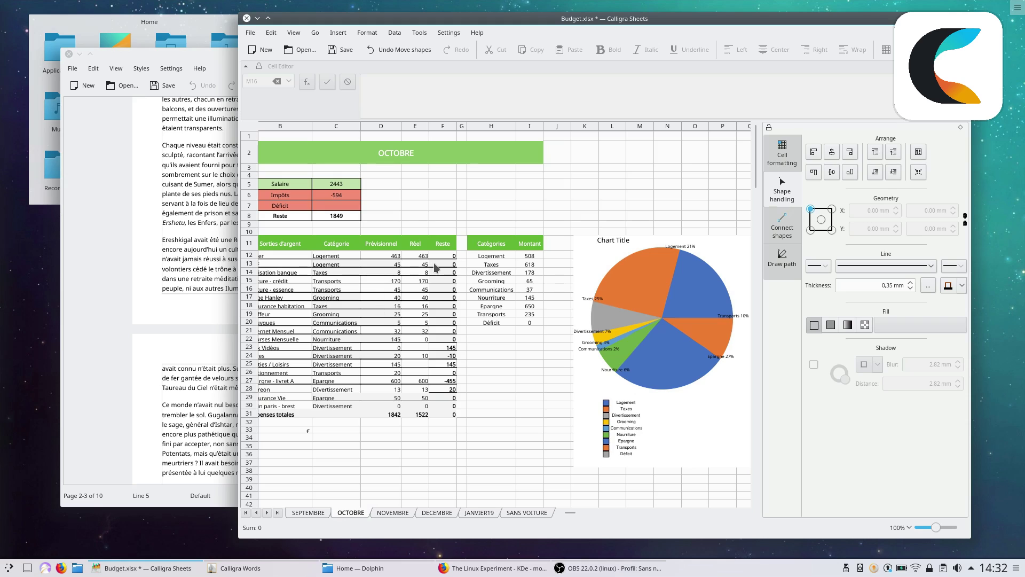
pyautogui.click(769, 152)
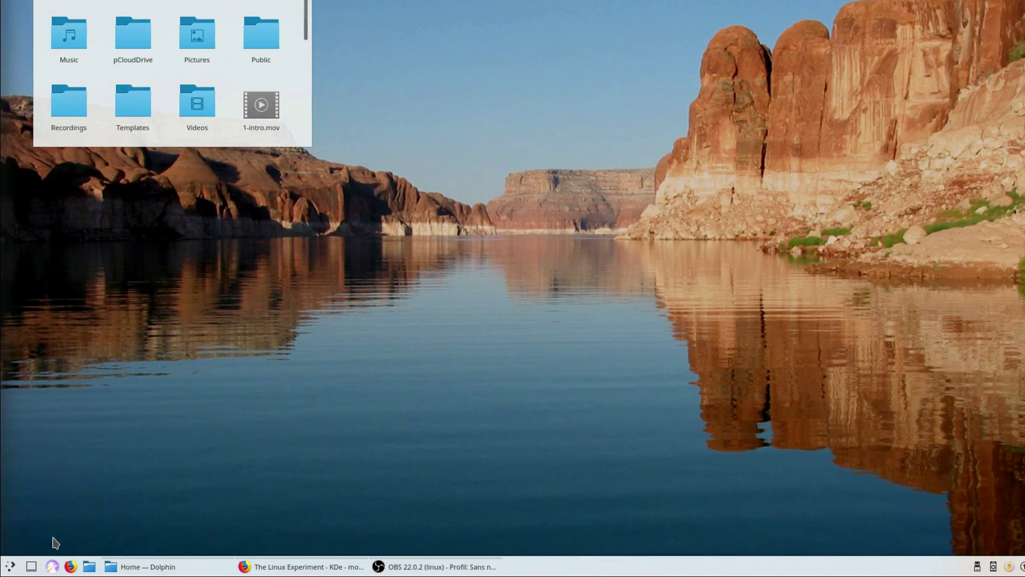
# - Browse the launcher's Applications, then open KDE's Multimedia category page in Falkon
pyautogui.click(9, 566)
pyautogui.click(81, 526)
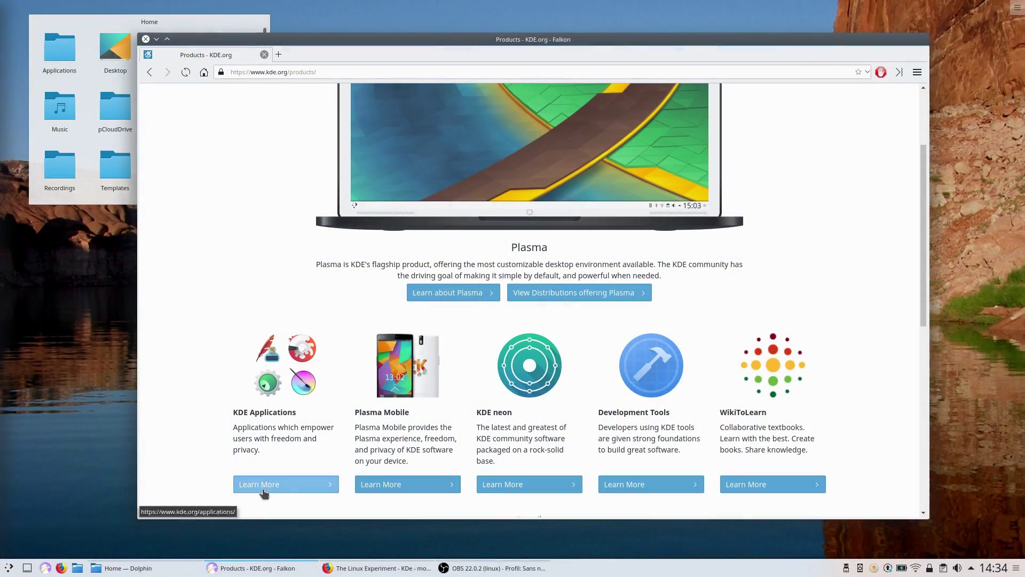
pyautogui.click(263, 486)
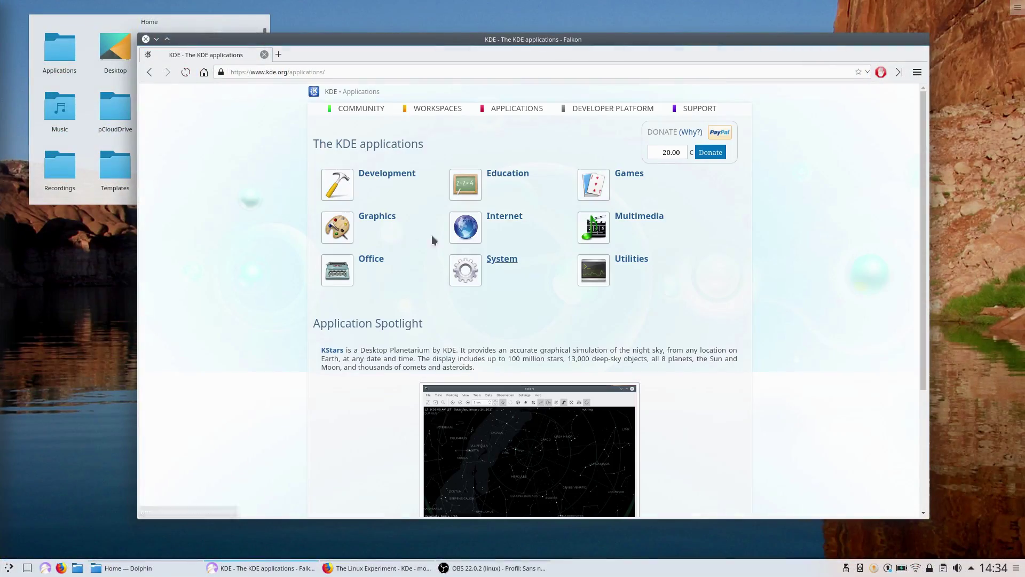
pyautogui.click(641, 217)
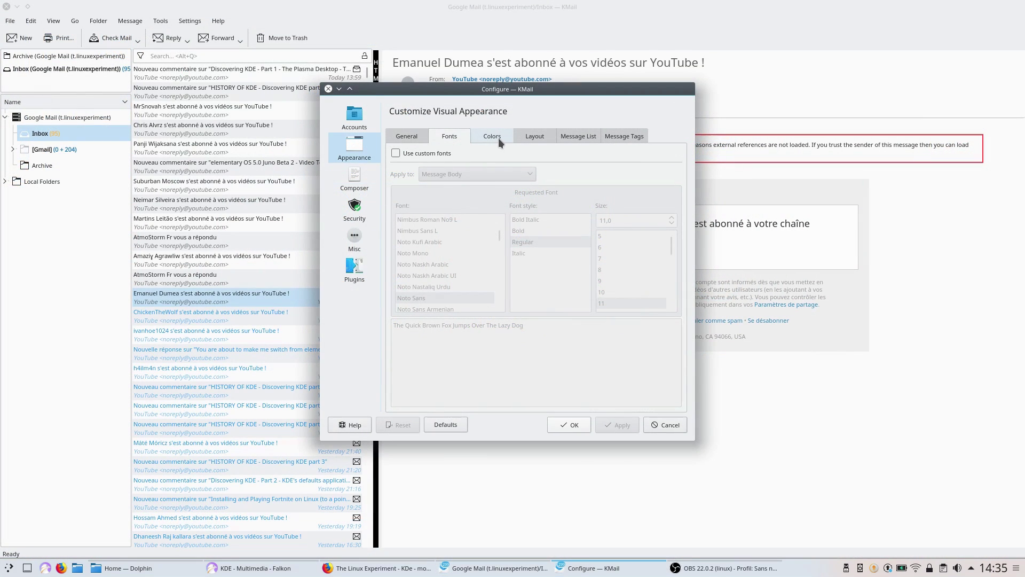
# - Under Appearance's Layout tab, apply Short folder list, then reapply Long folder list
pyautogui.click(498, 136)
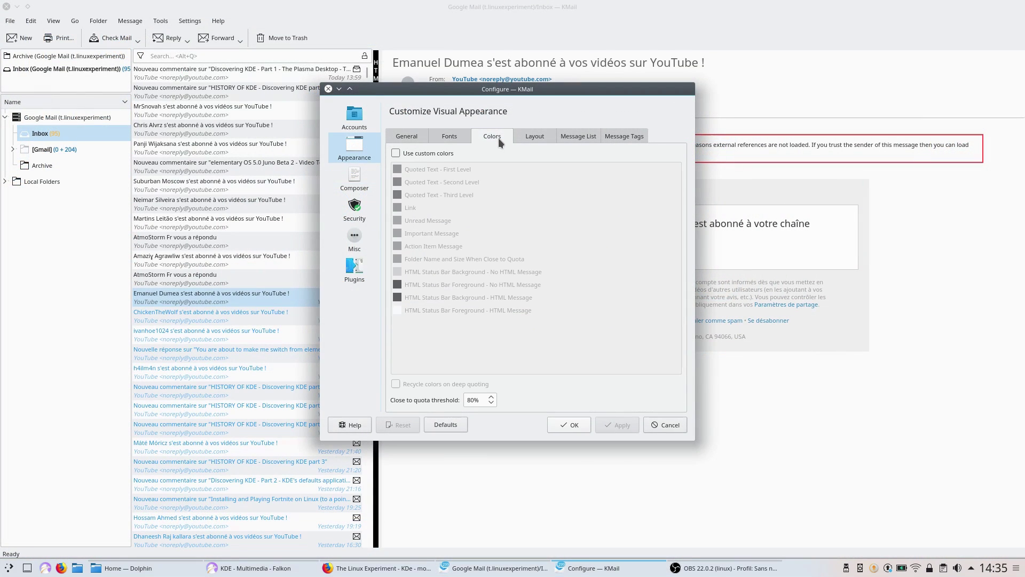
pyautogui.click(541, 140)
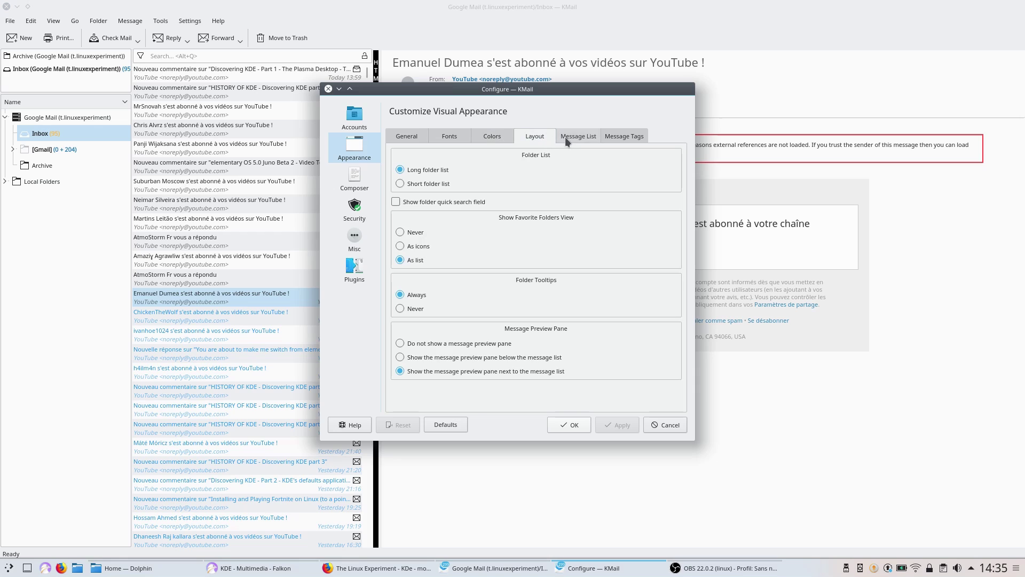
pyautogui.click(400, 184)
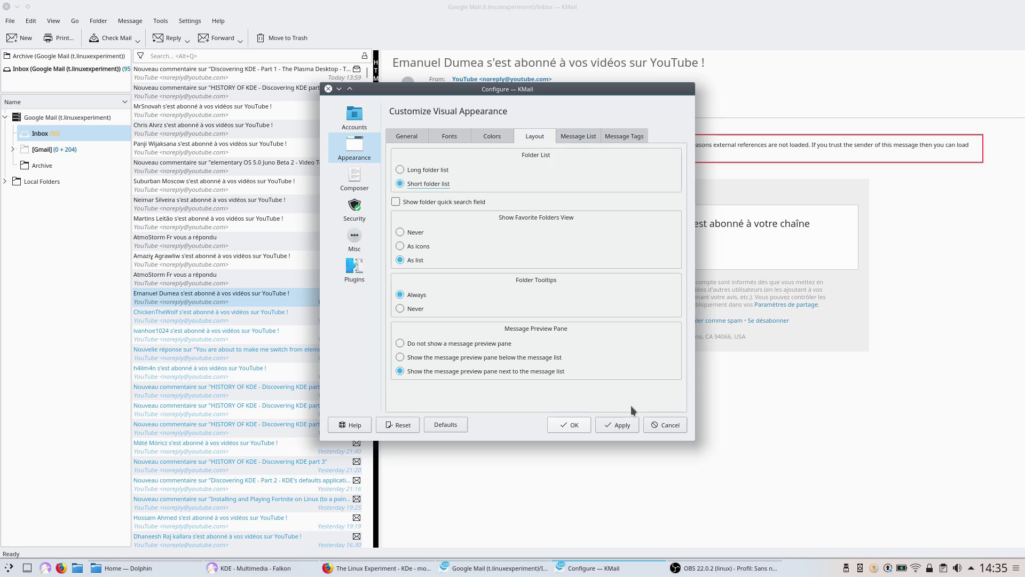
pyautogui.click(621, 425)
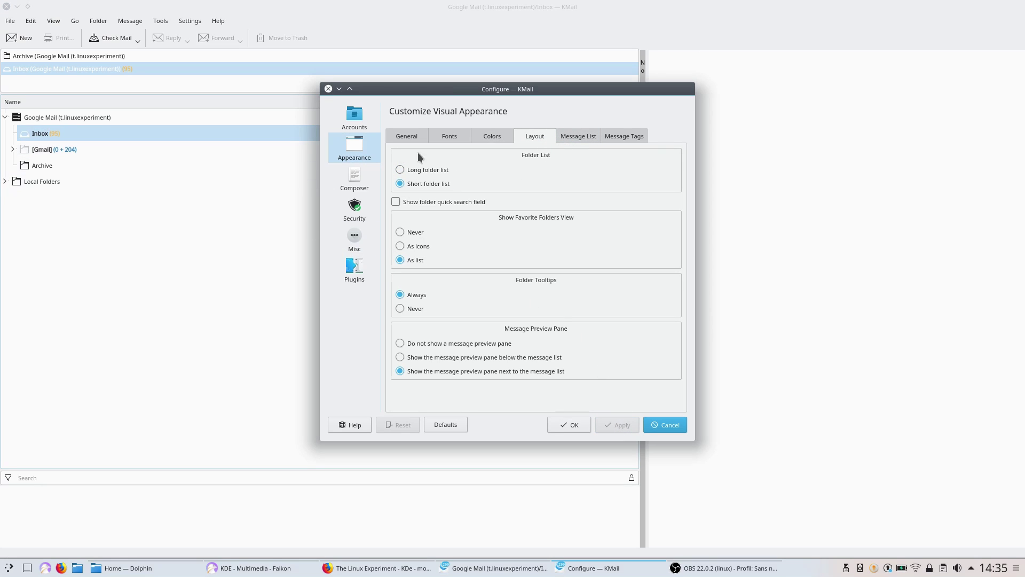
pyautogui.click(407, 171)
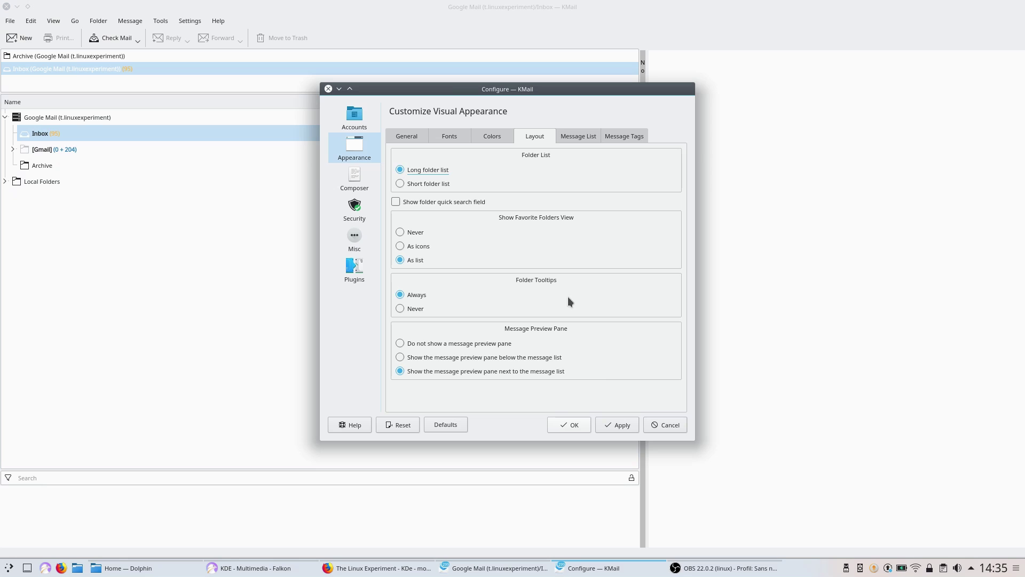
pyautogui.click(621, 425)
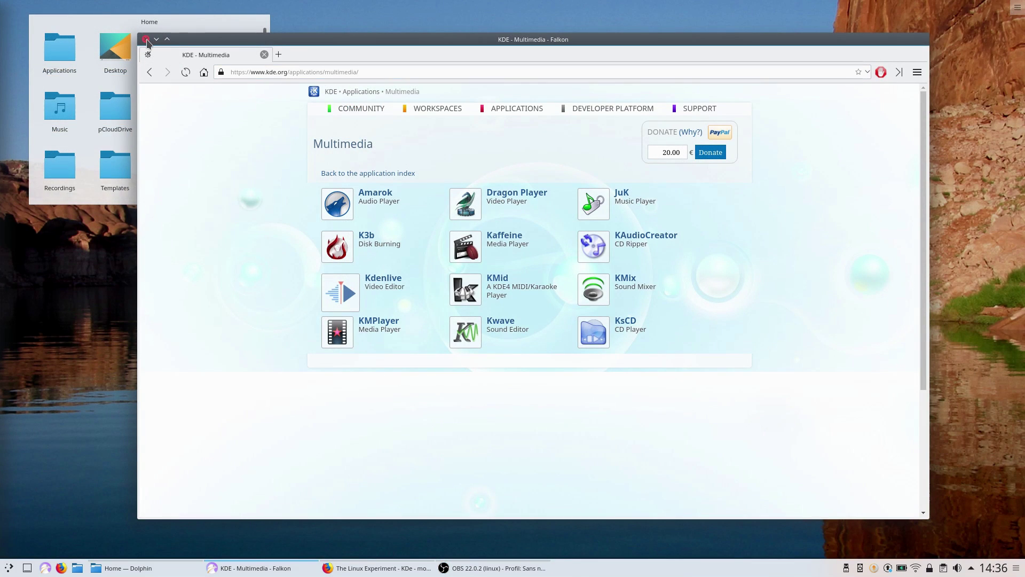
# - Close Falkon and scroll the Home folder view widget down to the bottom
pyautogui.click(146, 40)
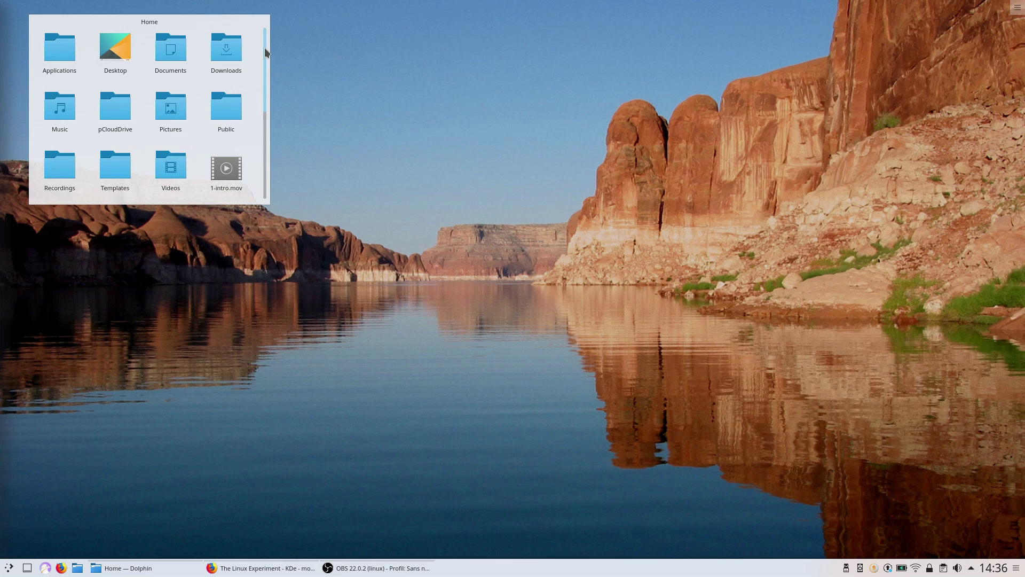
pyautogui.moveTo(265, 52); pyautogui.dragTo(274, 198)
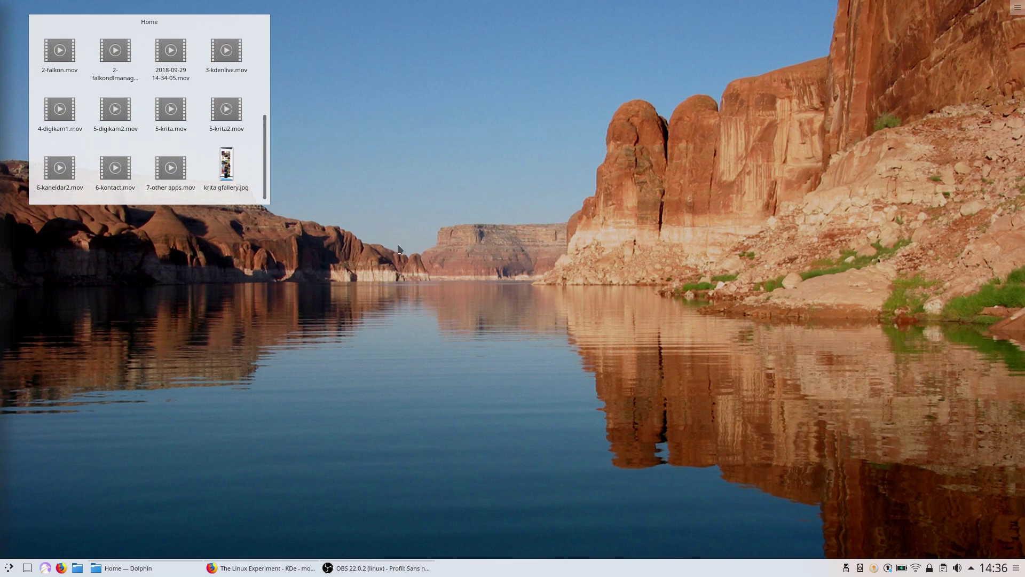